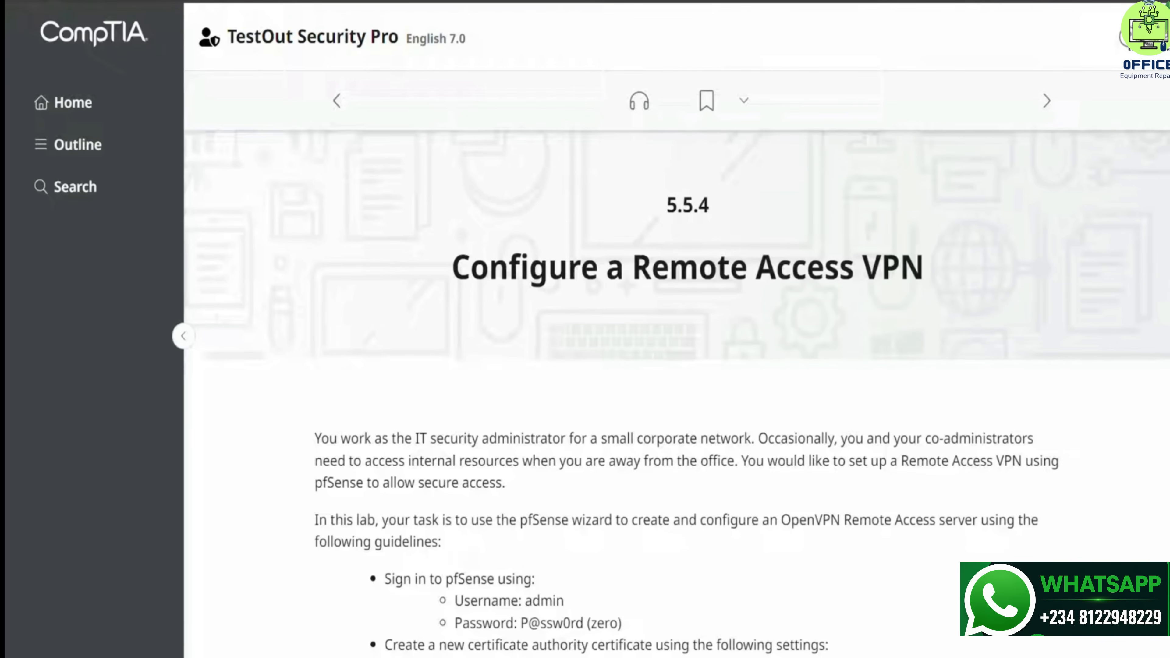
Start the lab so the ITAdmin Windows desktop loads beside the scenario instructions
{"action": "scroll", "coordinate": [1037, 293], "scroll_direction": "down", "scroll_amount": 10}
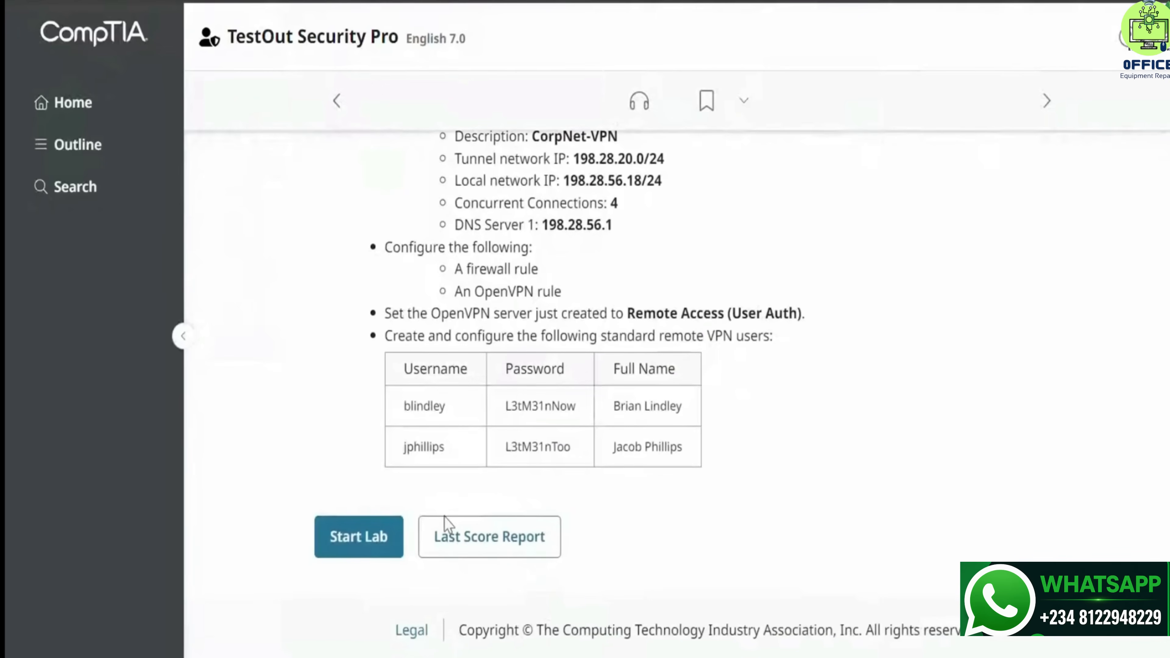
{"action": "left_click", "coordinate": [380, 543]}
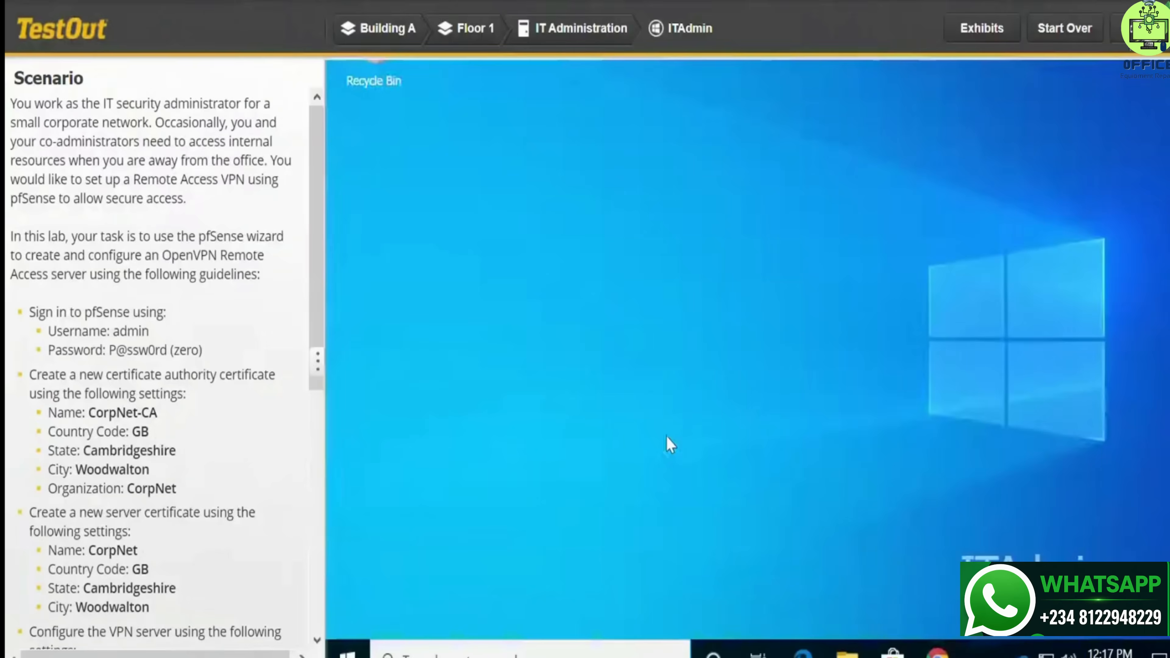
Sign in to pfSense as admin with the password copied from the scenario
{"action": "type", "text": "a"}
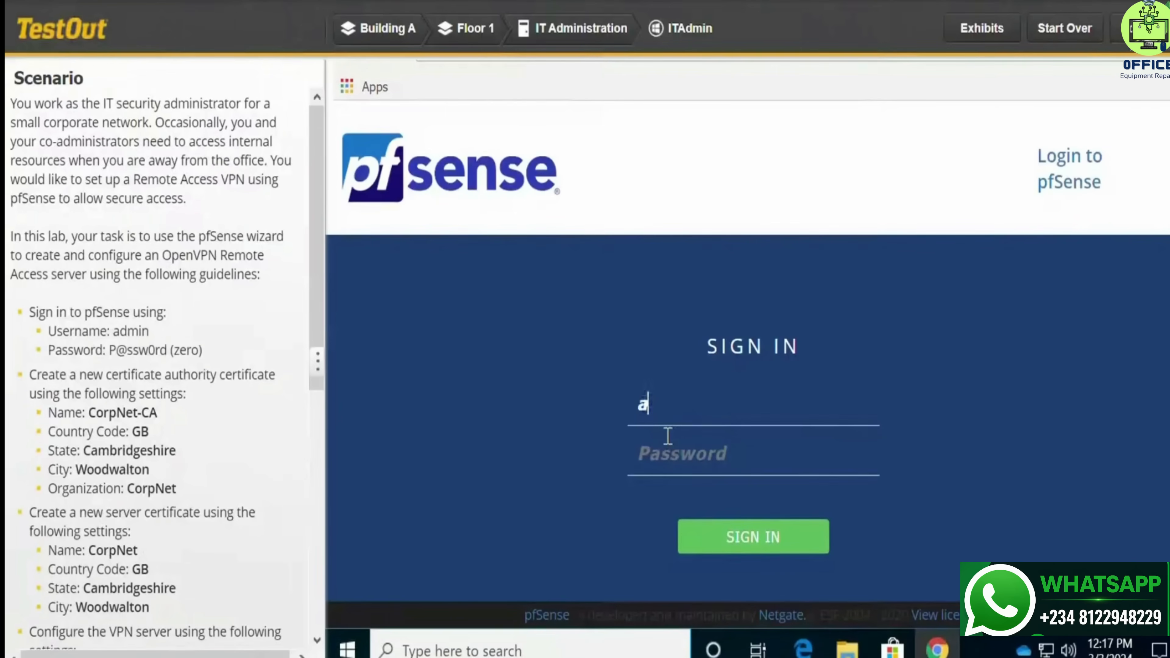
{"action": "type", "text": "dmin"}
{"action": "left_click", "coordinate": [664, 438]}
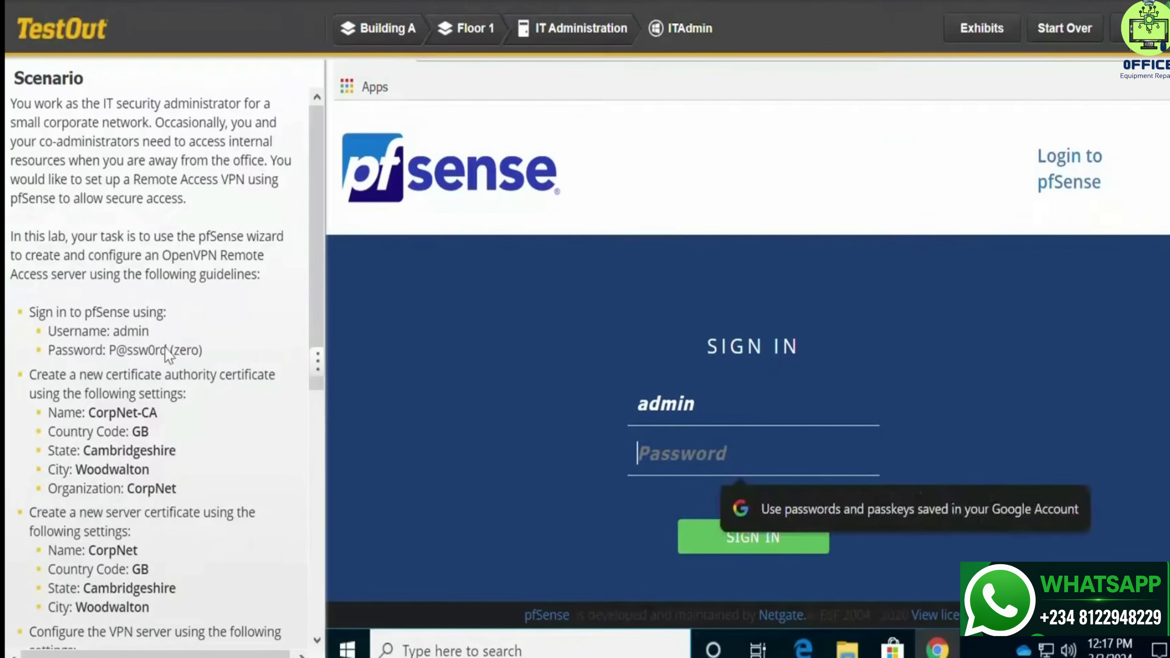
{"action": "left_click_drag", "start_coordinate": [168, 349], "coordinate": [113, 365]}
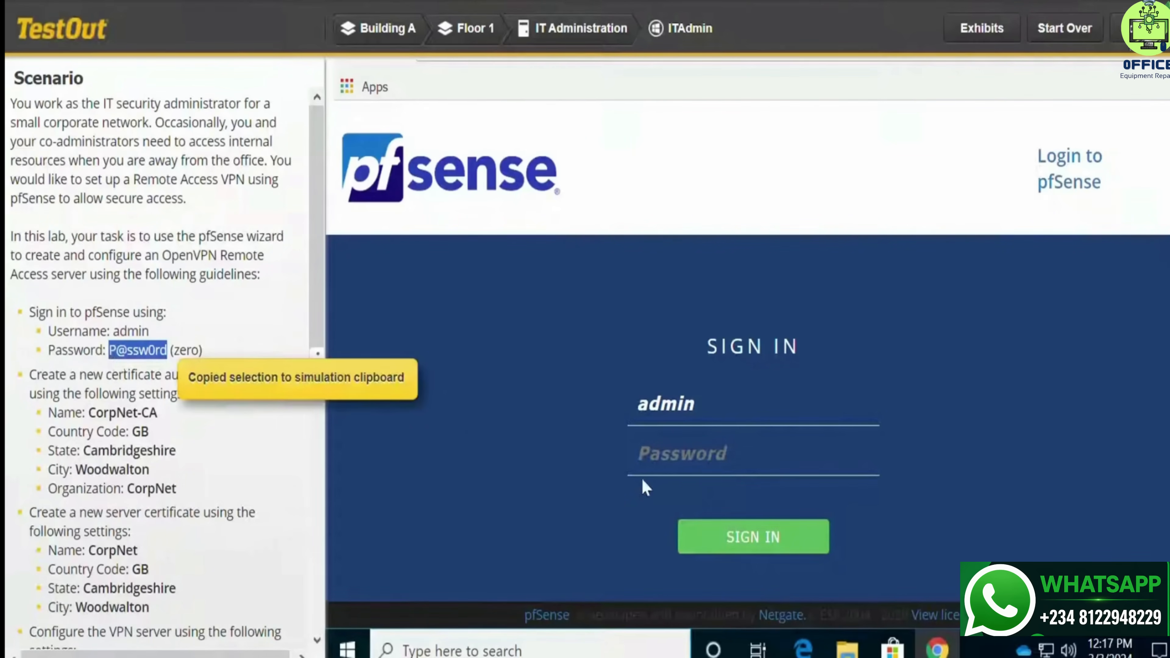
{"action": "left_click", "coordinate": [691, 450]}
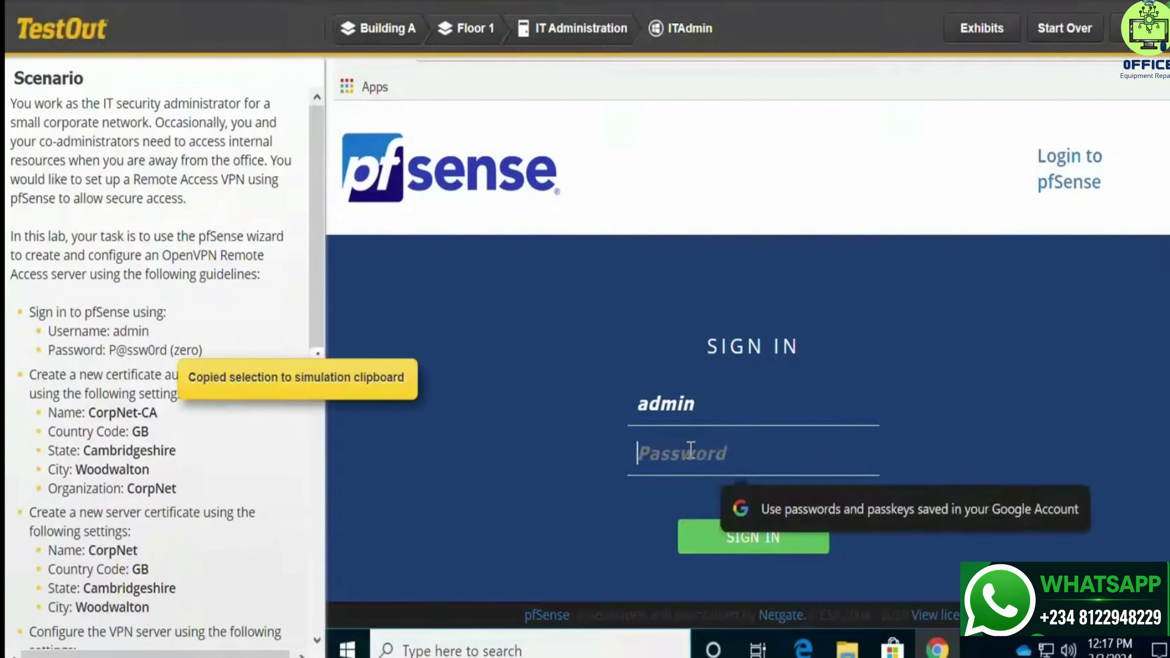
{"action": "key", "text": "ctrl+v"}
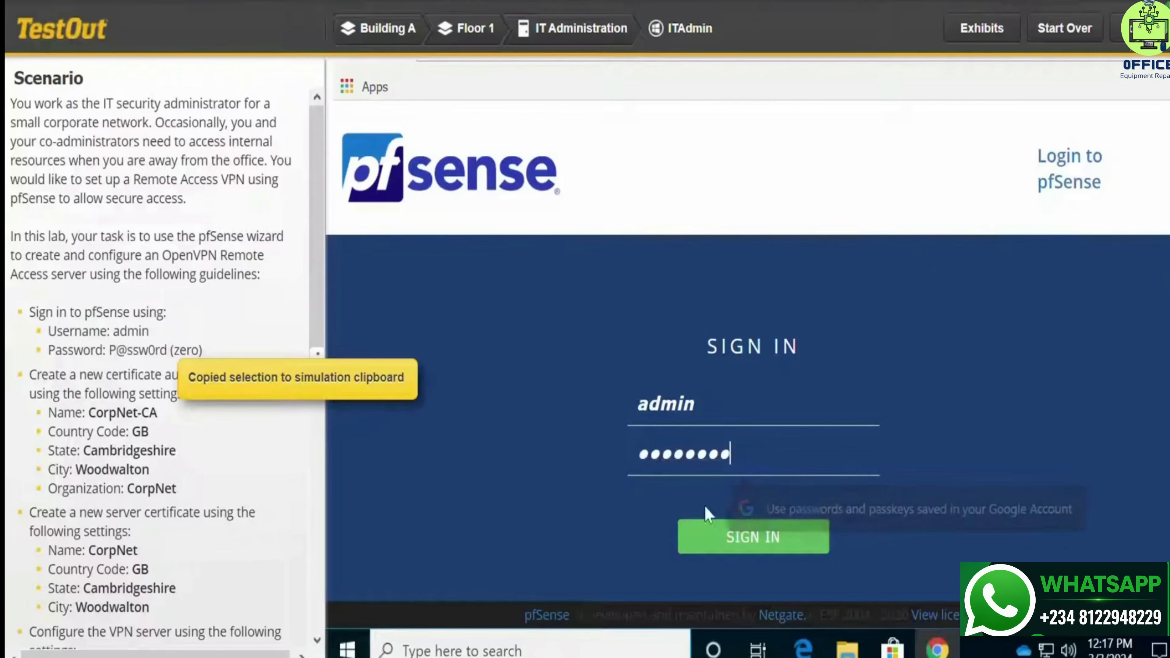
{"action": "left_click", "coordinate": [731, 550]}
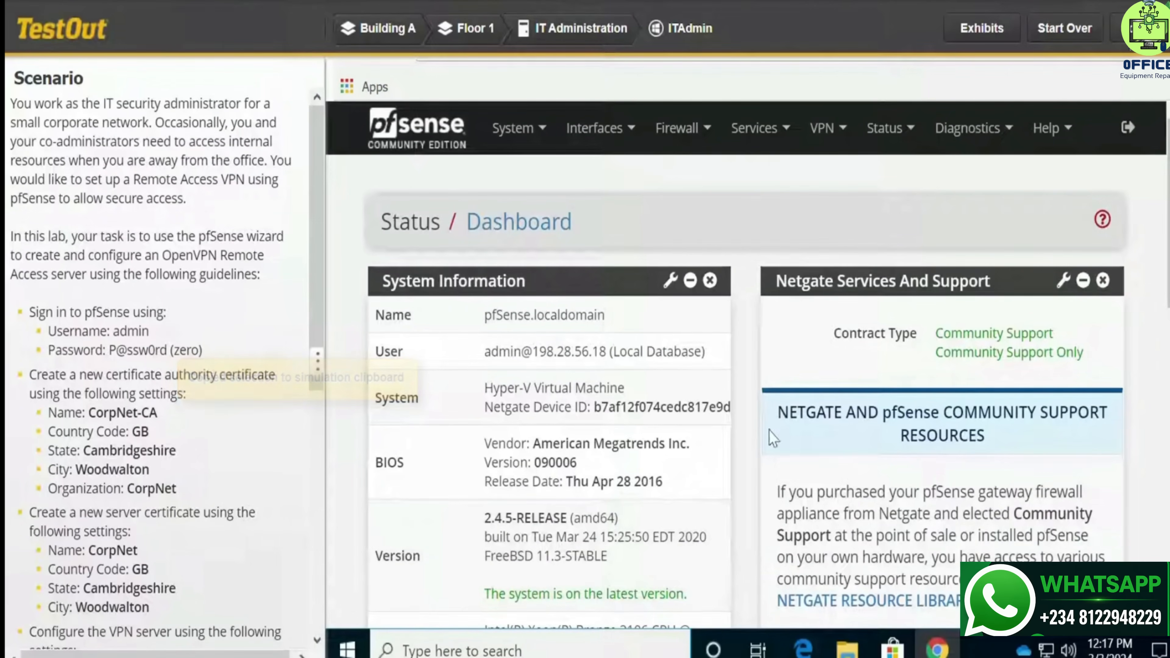
Run the OpenVPN wizard from VPN > OpenVPN, keeping Local User Access as the server type
{"action": "left_click", "coordinate": [827, 128]}
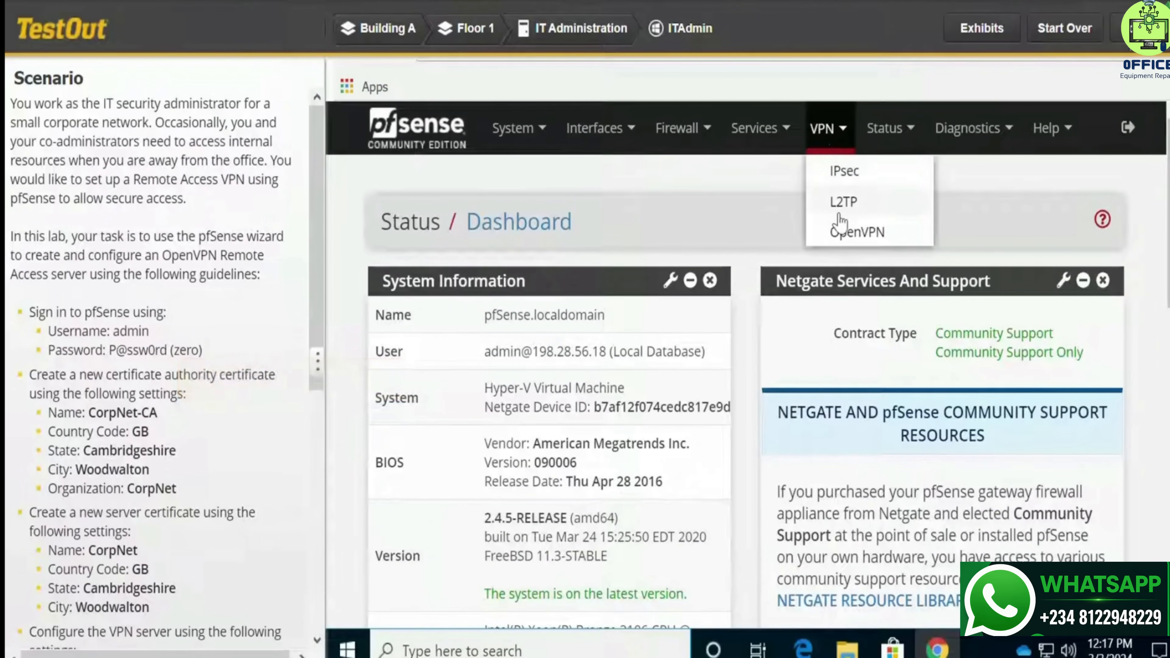
{"action": "left_click", "coordinate": [858, 233]}
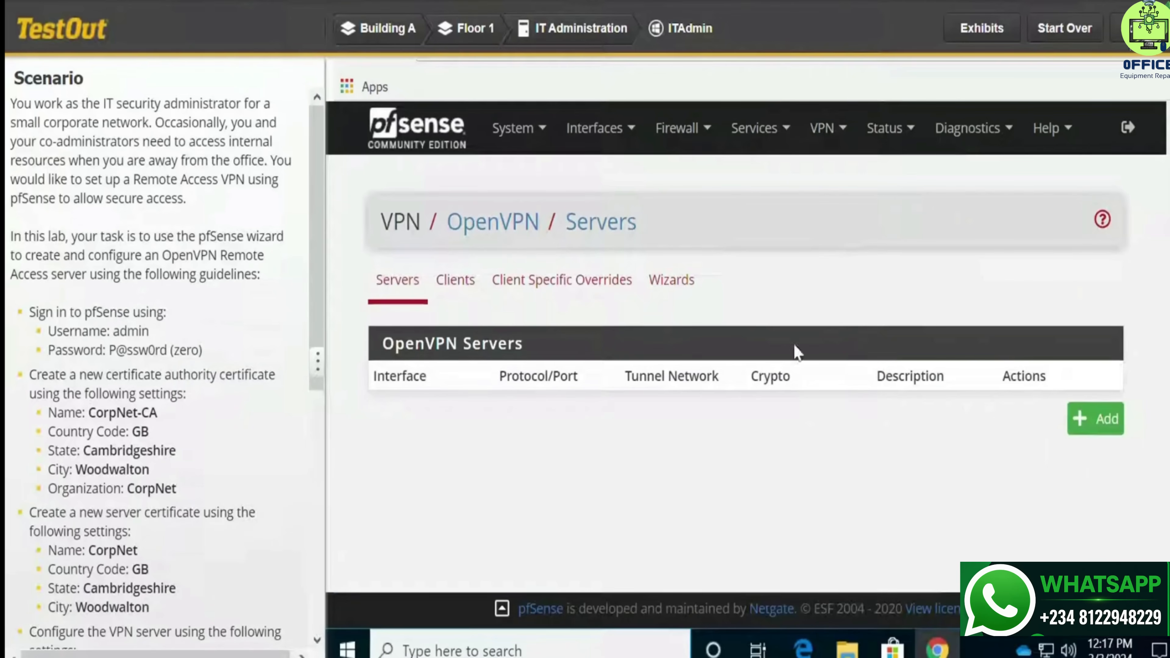
{"action": "left_click", "coordinate": [665, 290]}
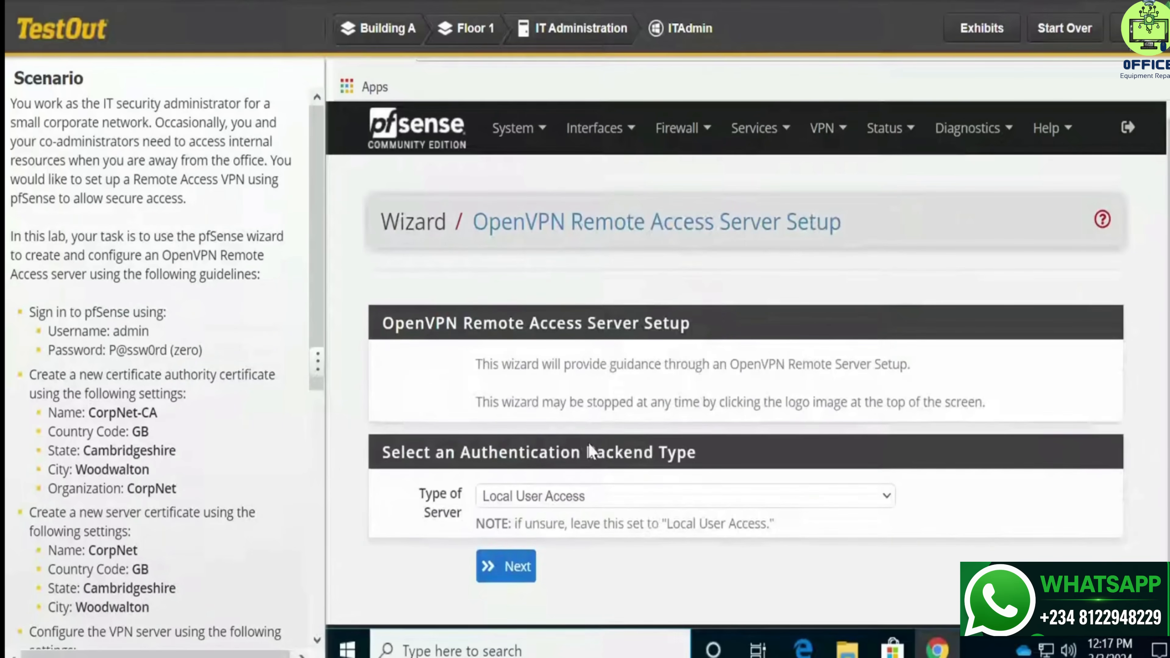
{"action": "left_click", "coordinate": [503, 576]}
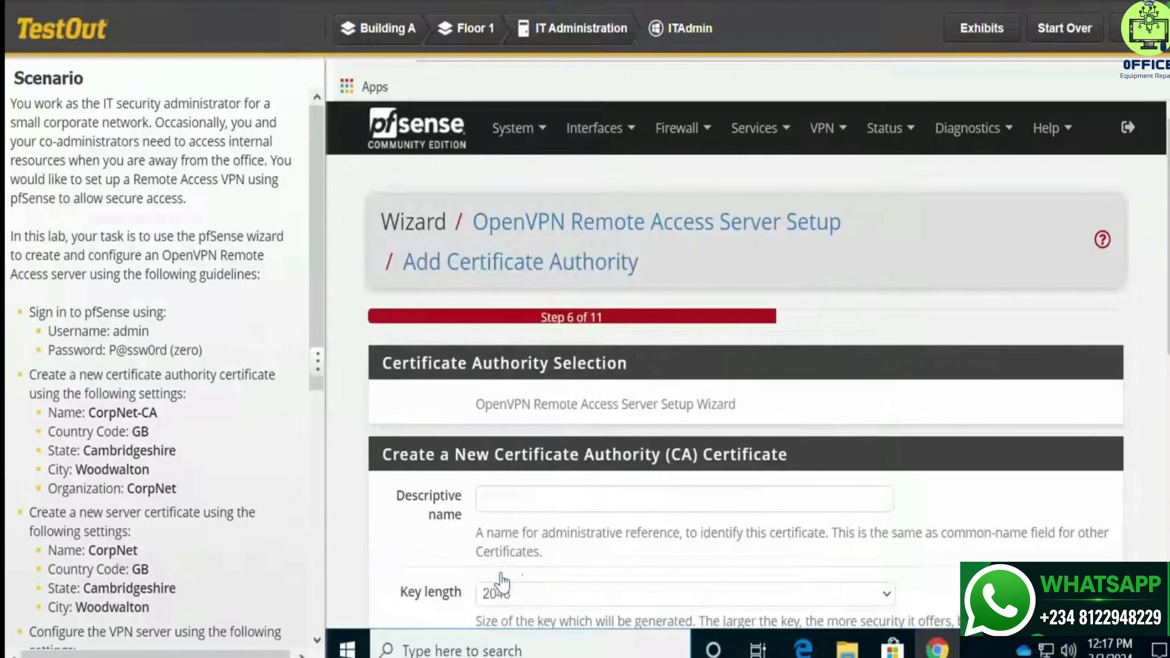
Name the new certificate authority CorpNet-CA and set its country code
{"action": "scroll", "coordinate": [728, 461], "scroll_direction": "down", "scroll_amount": 7}
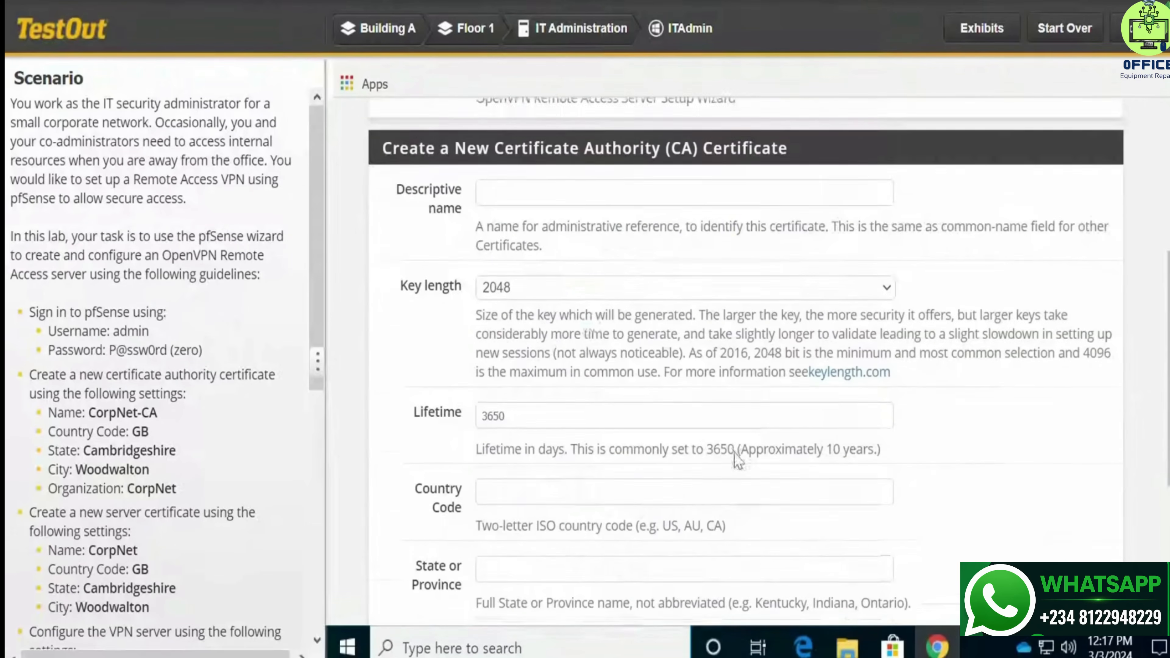
{"action": "left_click", "coordinate": [511, 179]}
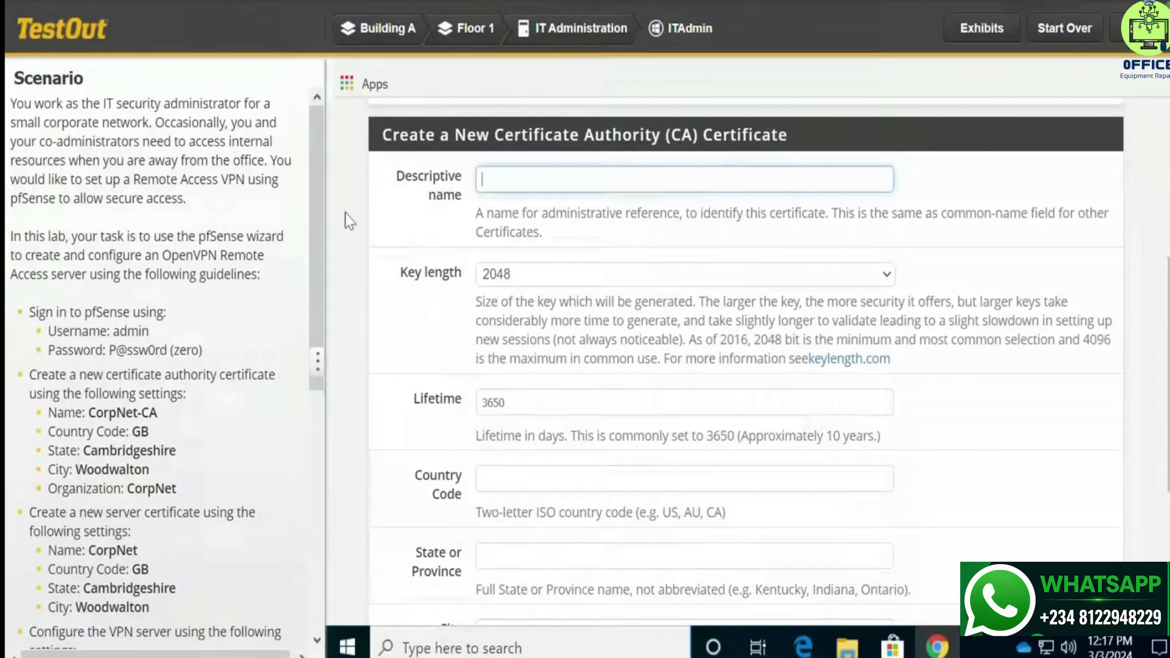
{"action": "scroll", "coordinate": [303, 309], "scroll_direction": "down", "scroll_amount": 3}
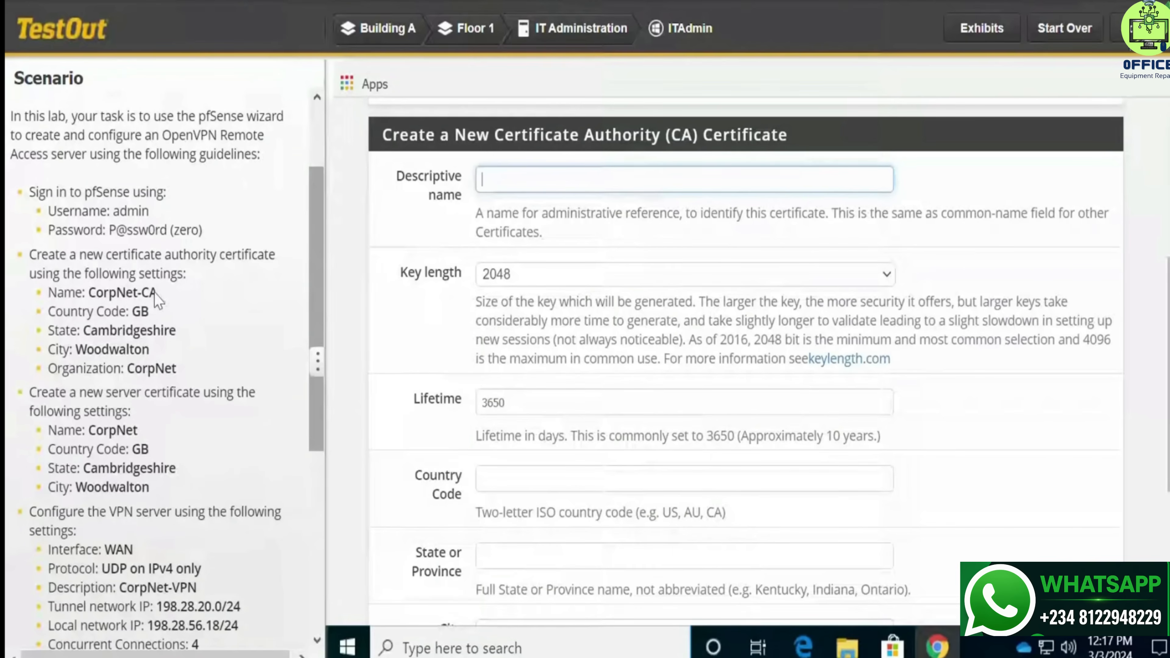
{"action": "left_click_drag", "start_coordinate": [157, 293], "coordinate": [89, 295]}
{"action": "key", "text": "ctrl+c"}
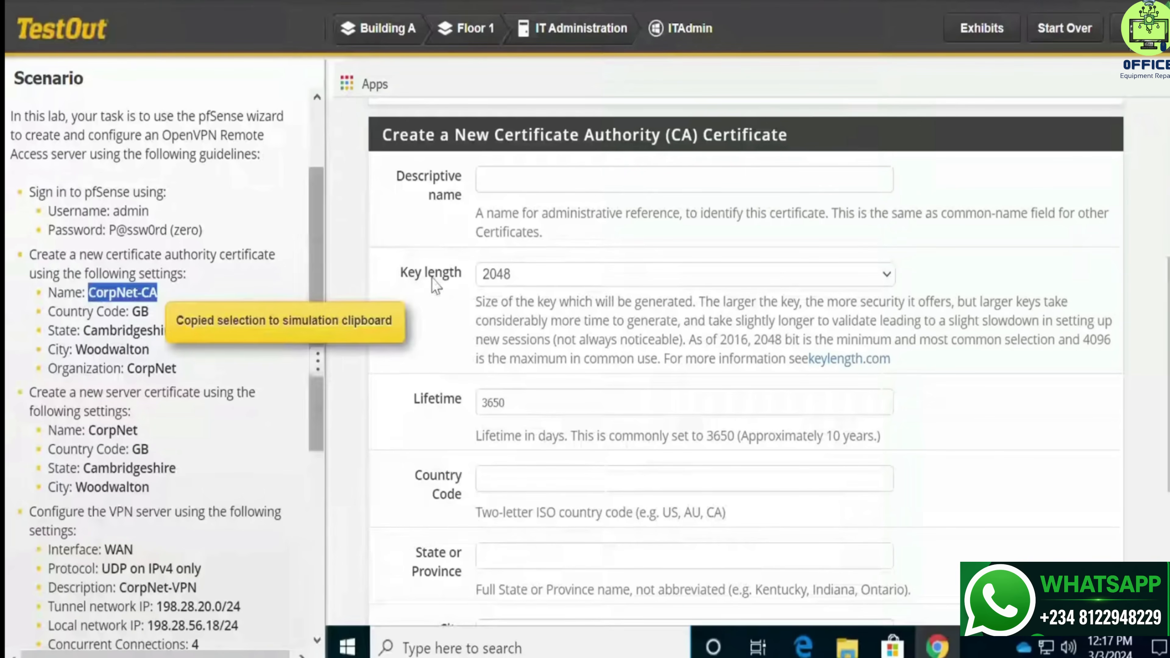
{"action": "left_click", "coordinate": [530, 182]}
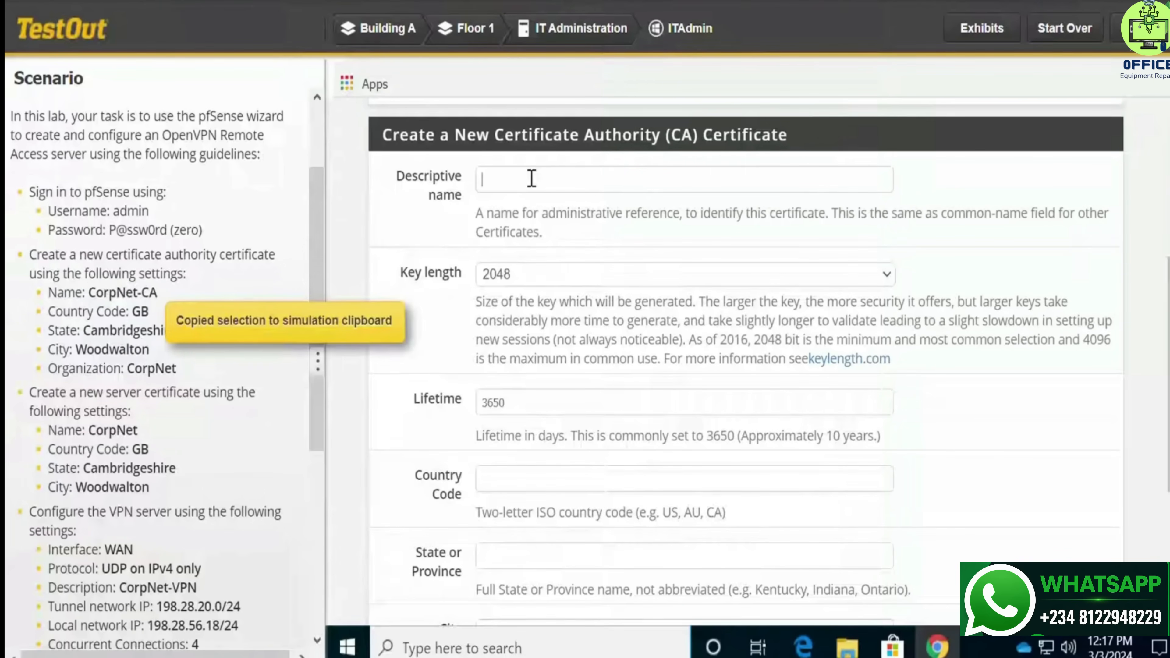
{"action": "key", "text": "ctrl+v"}
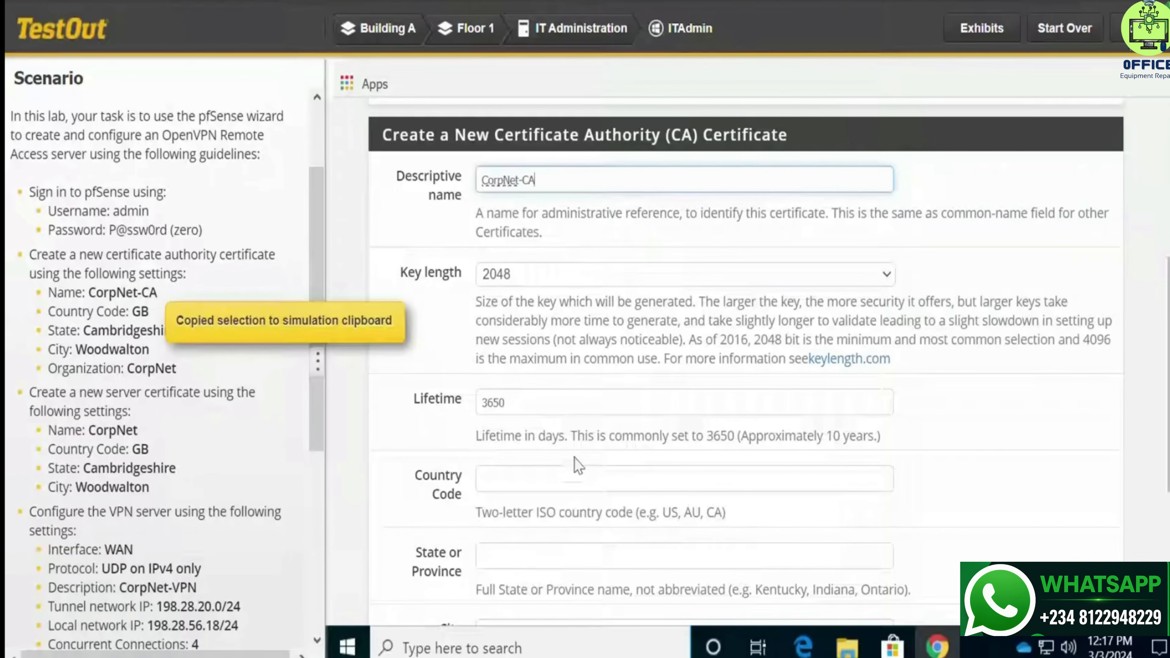
{"action": "left_click", "coordinate": [539, 484]}
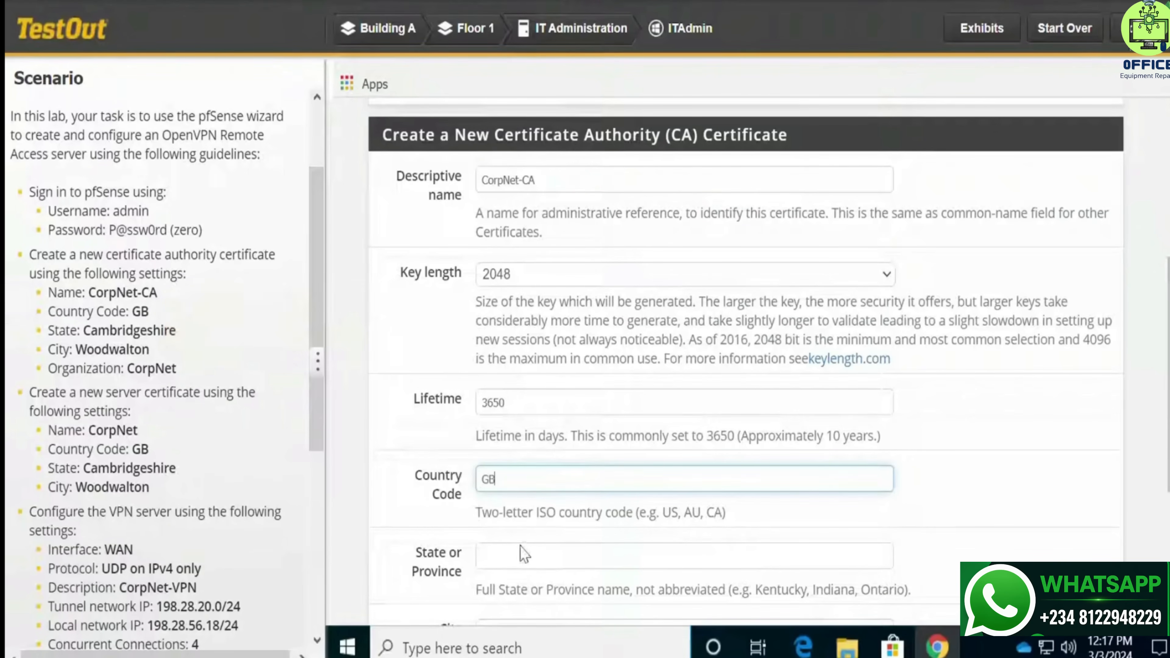
{"action": "left_click", "coordinate": [521, 556]}
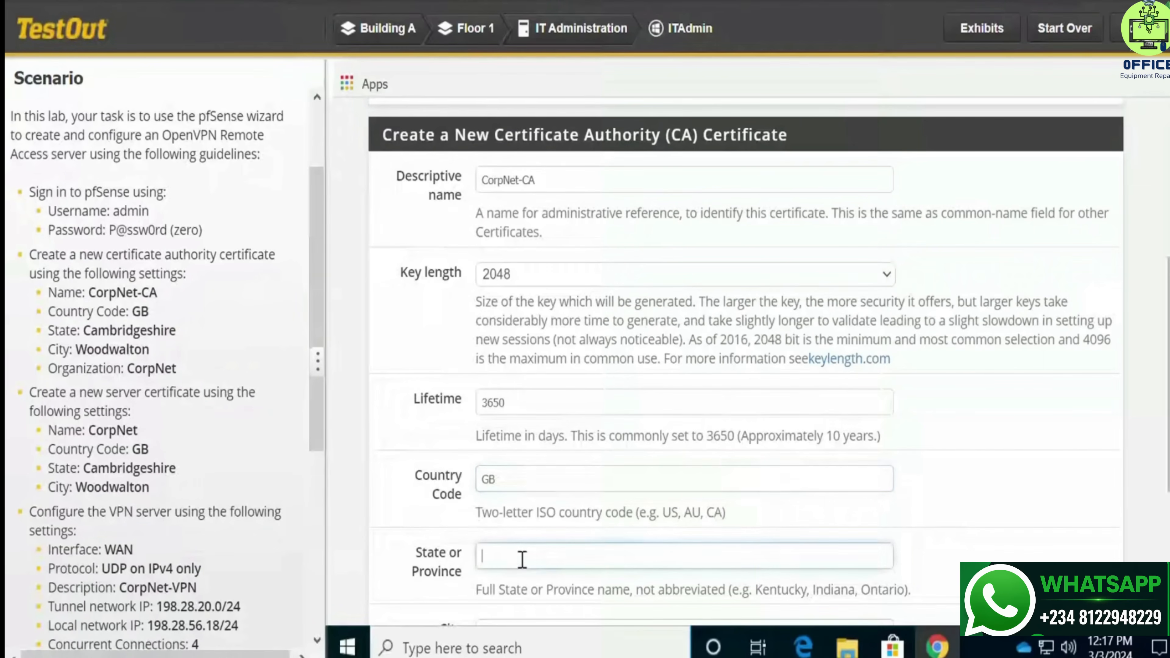
Set the CA's state to Cambridgeshire and city to Woodwalton
{"action": "scroll", "coordinate": [628, 474], "scroll_direction": "down", "scroll_amount": 5}
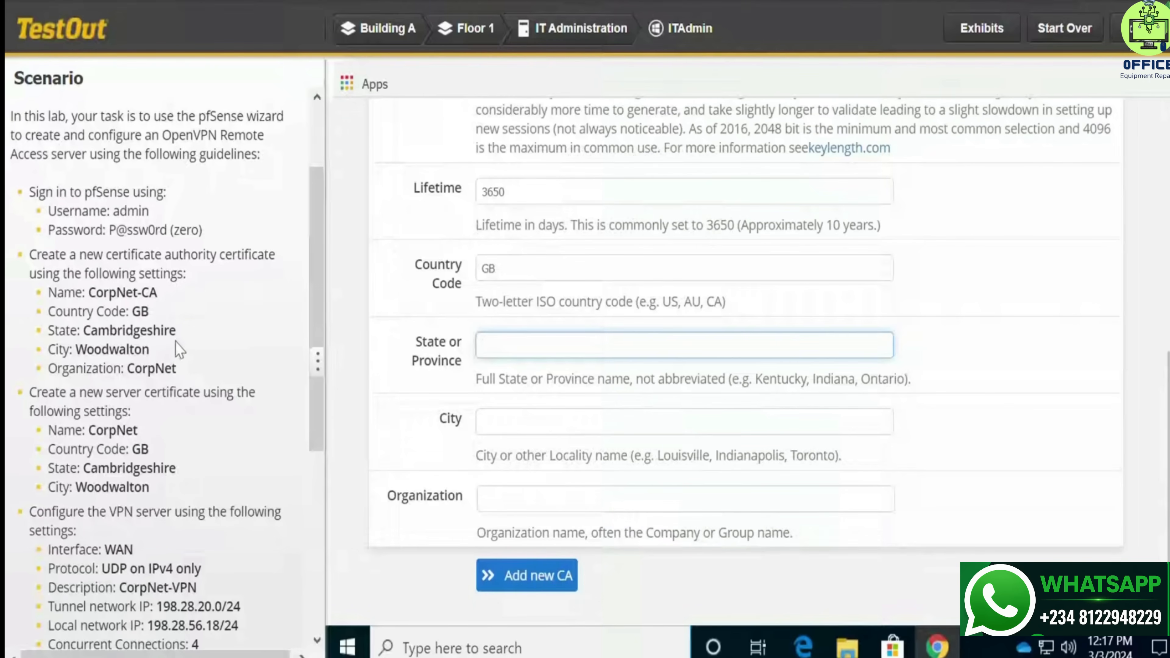
{"action": "left_click_drag", "start_coordinate": [177, 332], "coordinate": [87, 333]}
{"action": "key", "text": "ctrl+c"}
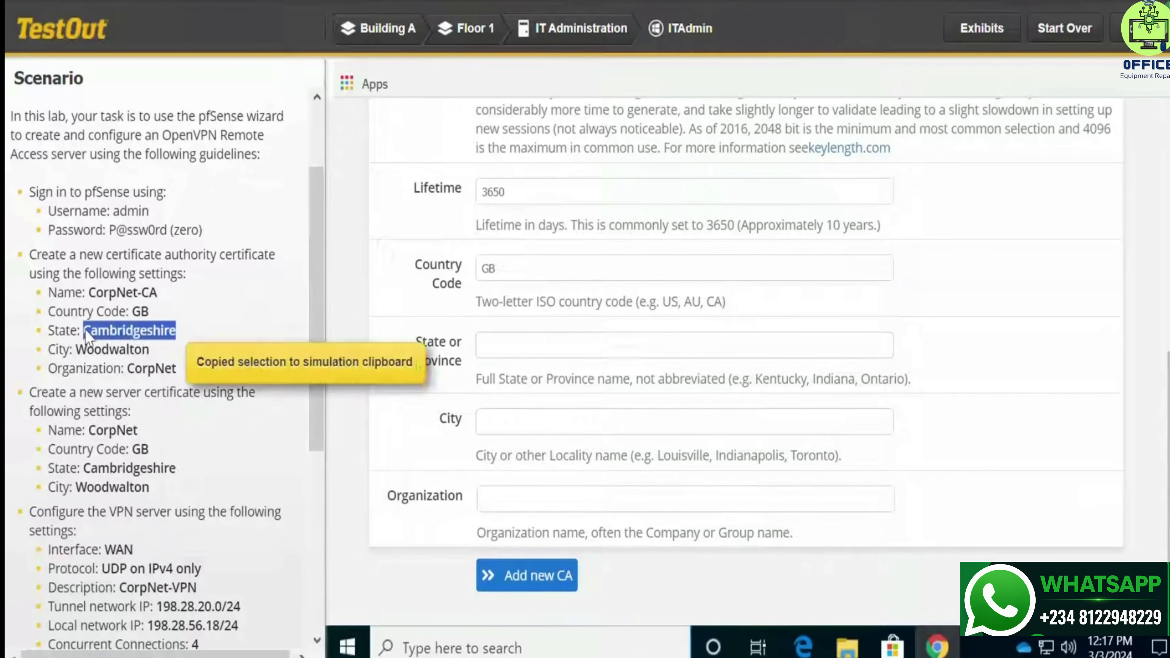
{"action": "left_click", "coordinate": [559, 351]}
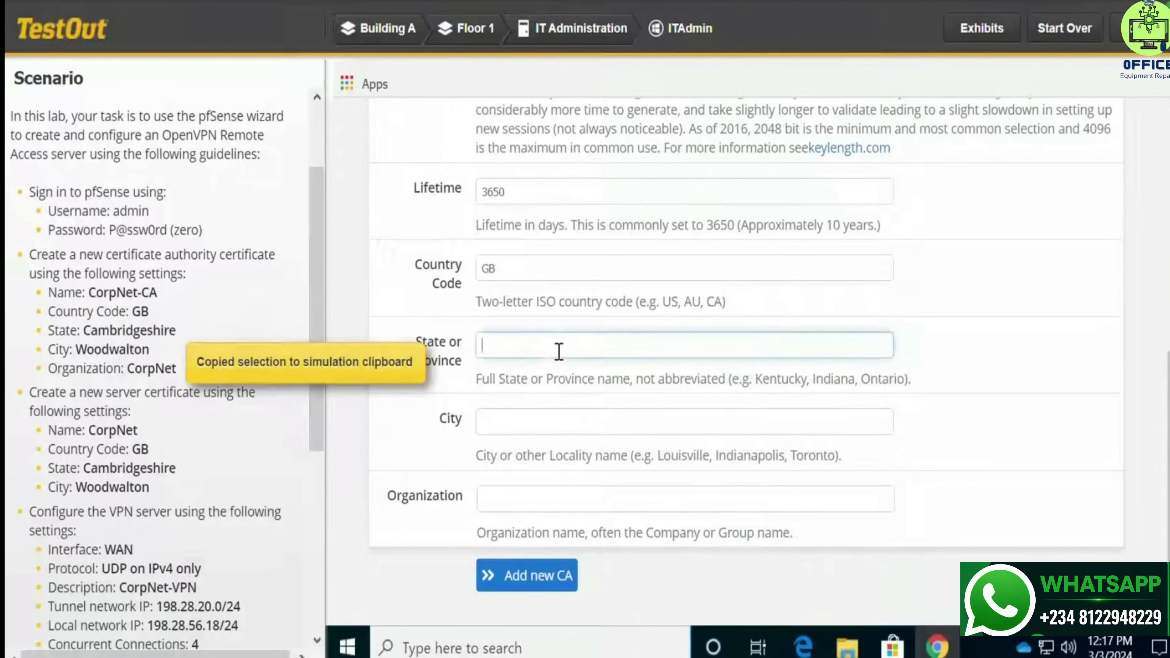
{"action": "key", "text": "ctrl+v"}
{"action": "left_click", "coordinate": [550, 423]}
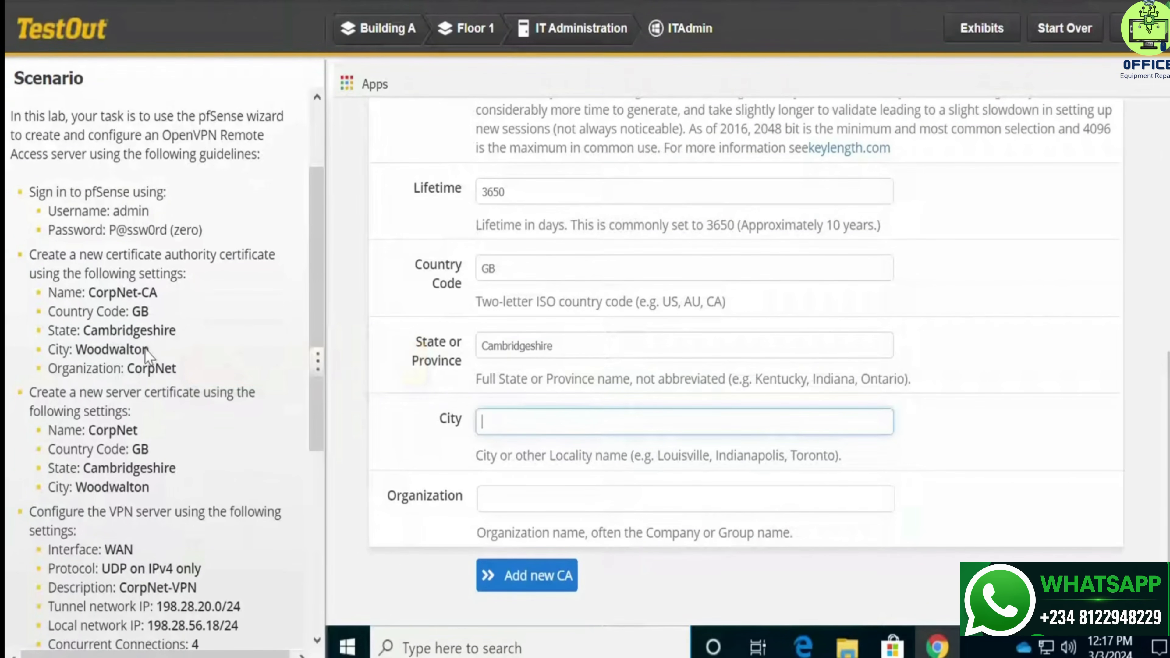
{"action": "left_click_drag", "start_coordinate": [148, 350], "coordinate": [83, 364]}
{"action": "key", "text": "ctrl+c"}
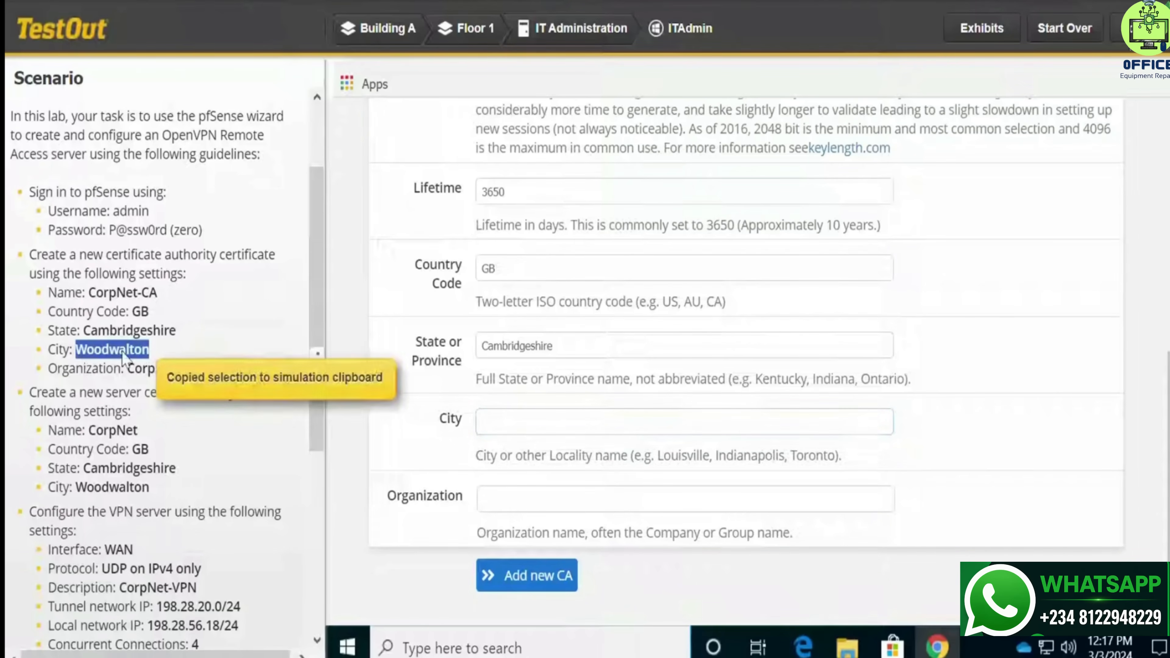
{"action": "left_click", "coordinate": [573, 434]}
{"action": "key", "text": "ctrl+v"}
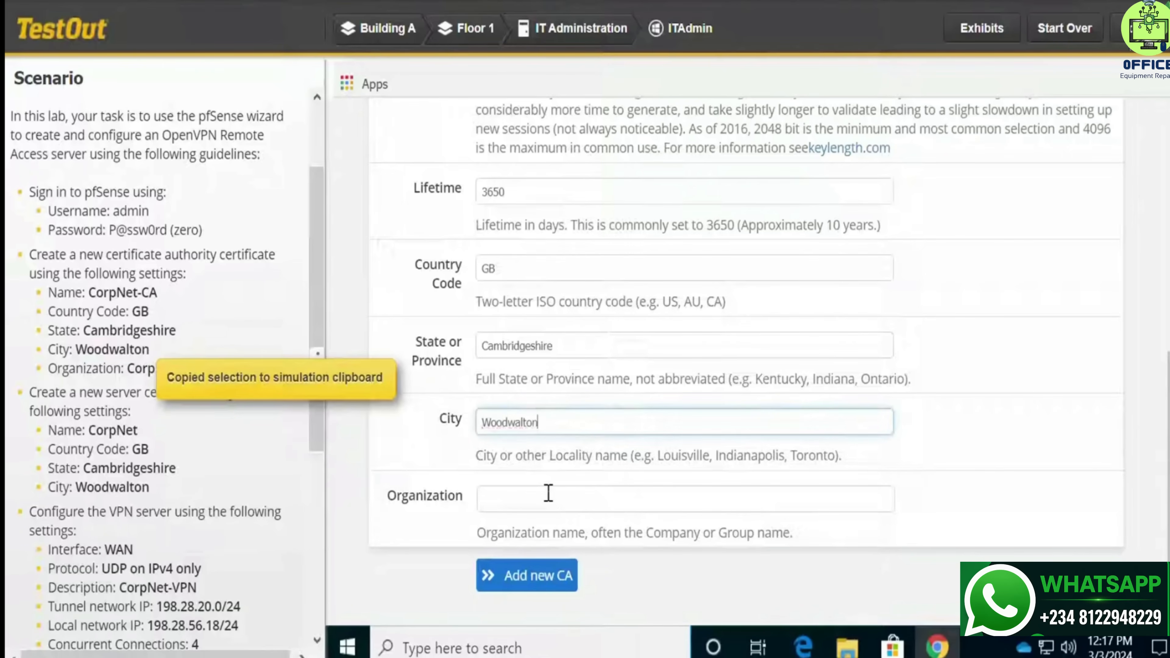
Set the CA organization to CorpNet and add the certificate authority
{"action": "left_click", "coordinate": [551, 494]}
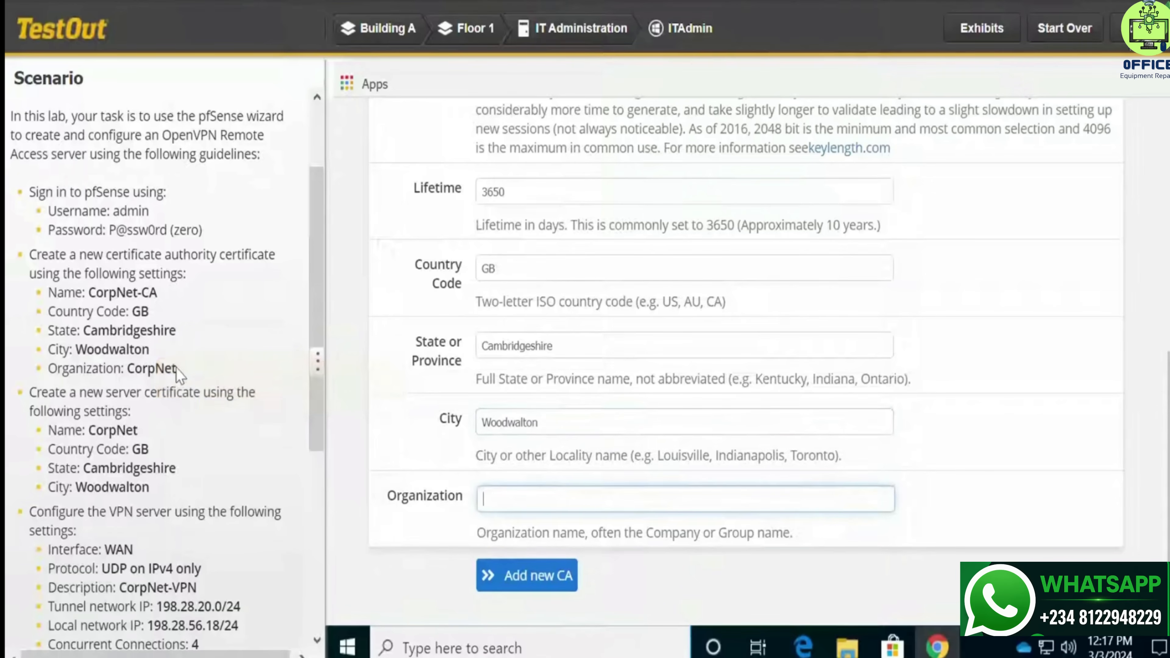
{"action": "left_click_drag", "start_coordinate": [176, 367], "coordinate": [133, 376]}
{"action": "key", "text": "ctrl+c"}
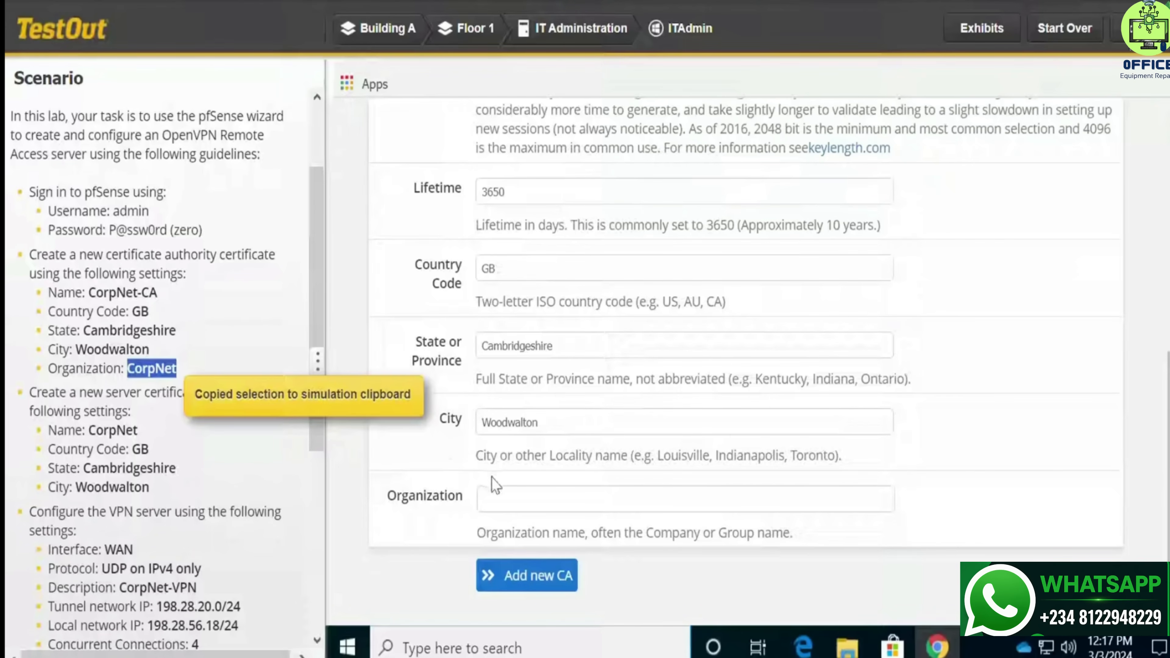
{"action": "left_click", "coordinate": [509, 495]}
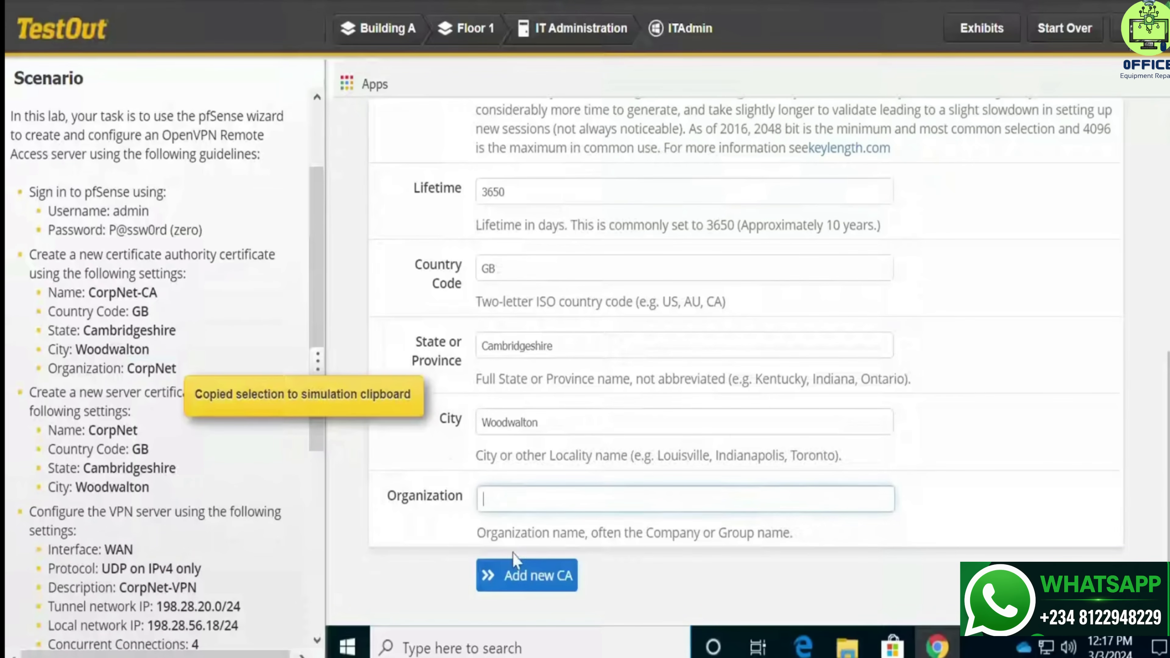
{"action": "key", "text": "ctrl+v"}
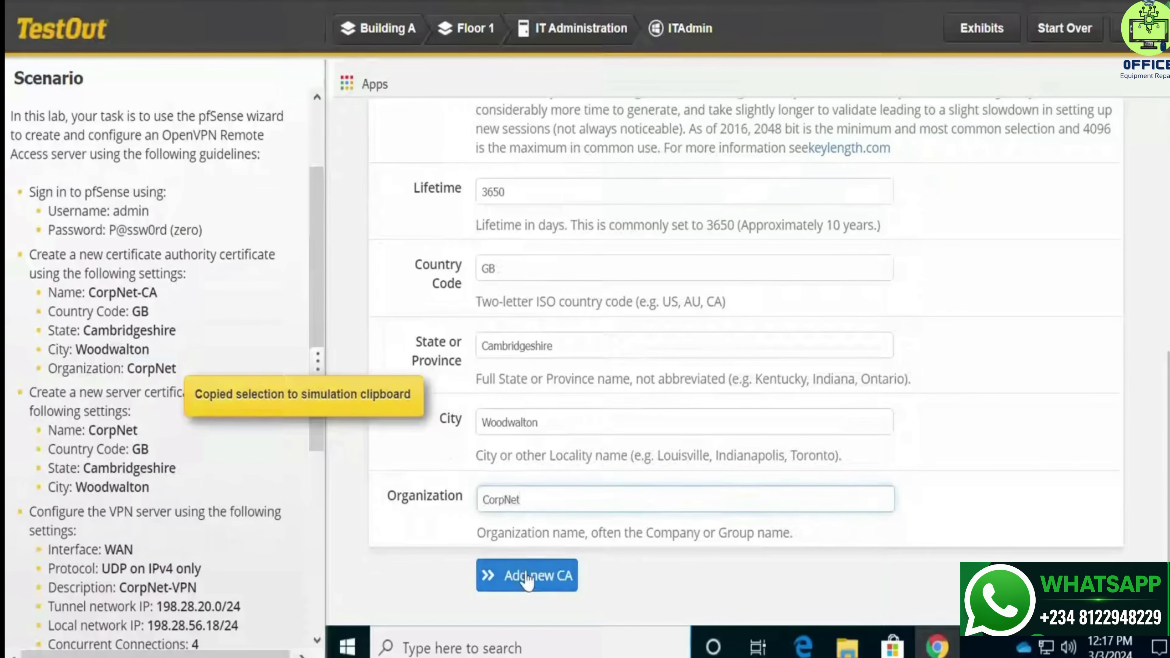
{"action": "left_click", "coordinate": [525, 578]}
Give the server certificate the descriptive name CorpNet and create it
{"action": "scroll", "coordinate": [555, 521], "scroll_direction": "down", "scroll_amount": 4}
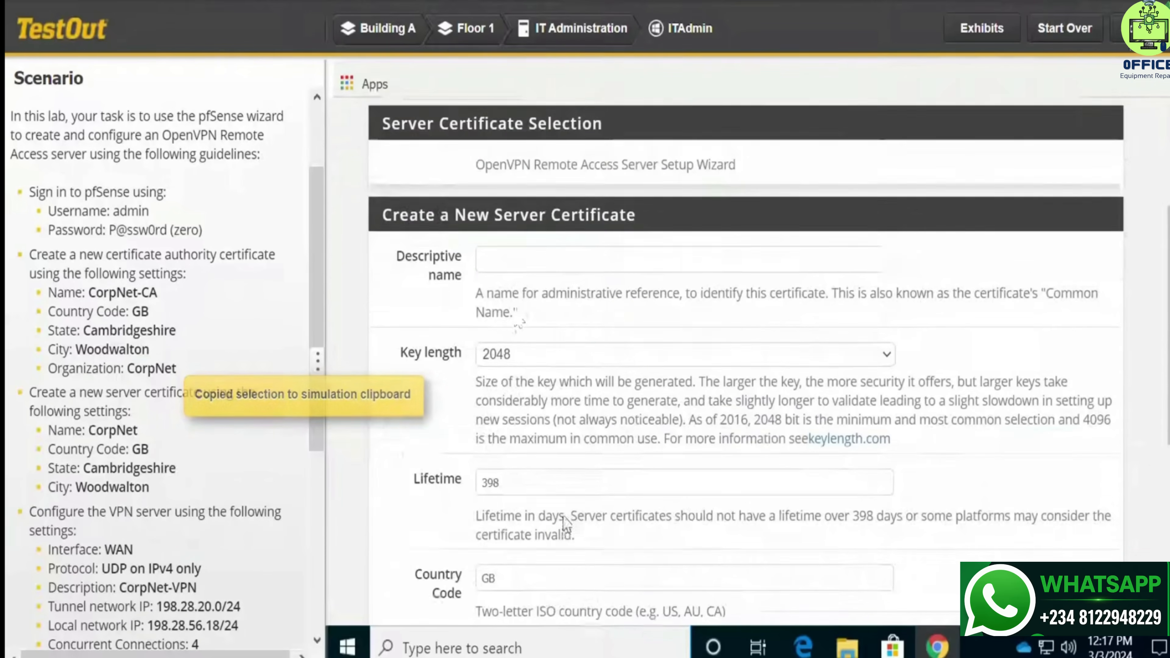
{"action": "left_click", "coordinate": [483, 246]}
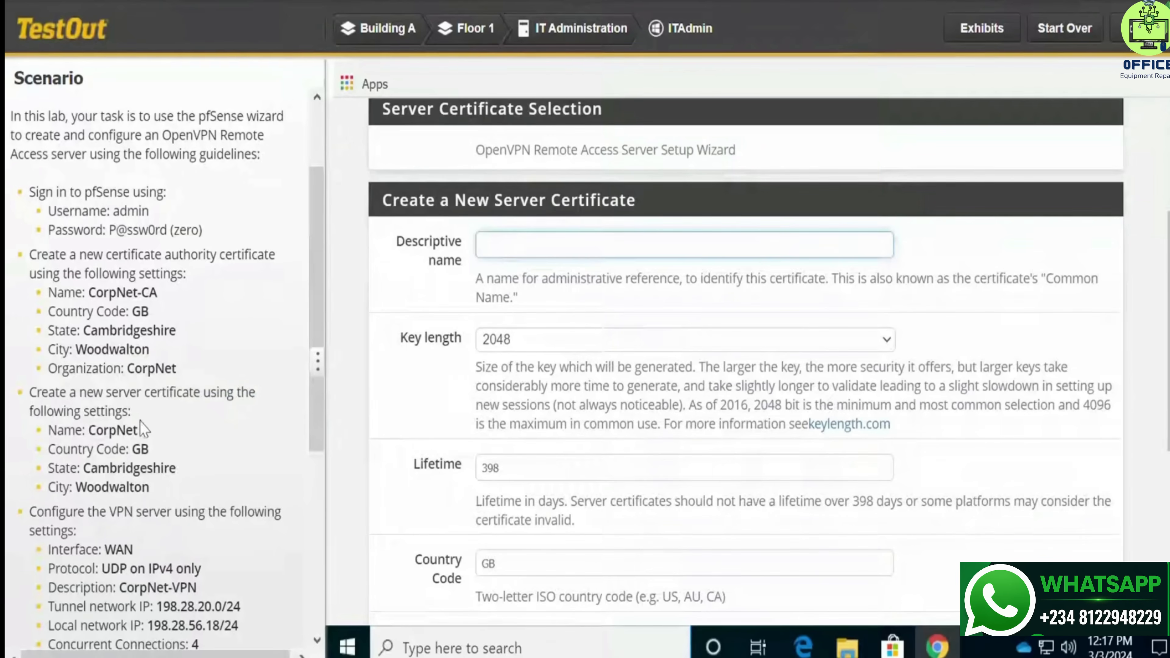
{"action": "left_click_drag", "start_coordinate": [138, 431], "coordinate": [91, 435]}
{"action": "key", "text": "ctrl+c"}
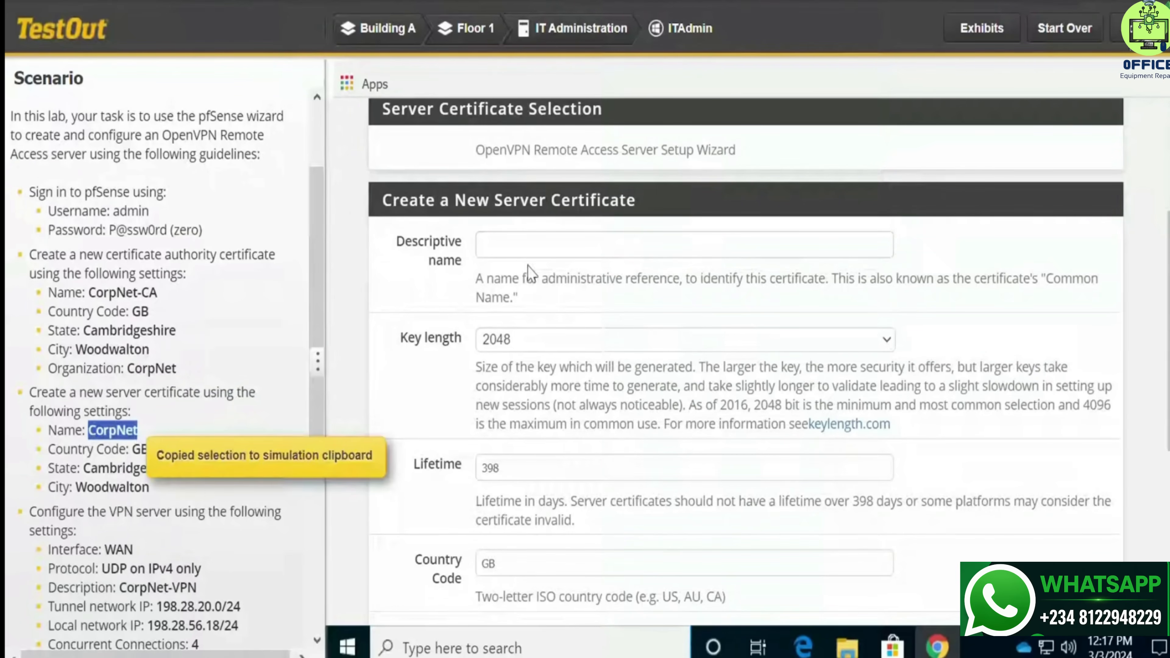
{"action": "left_click", "coordinate": [541, 245]}
{"action": "key", "text": "ctrl+v"}
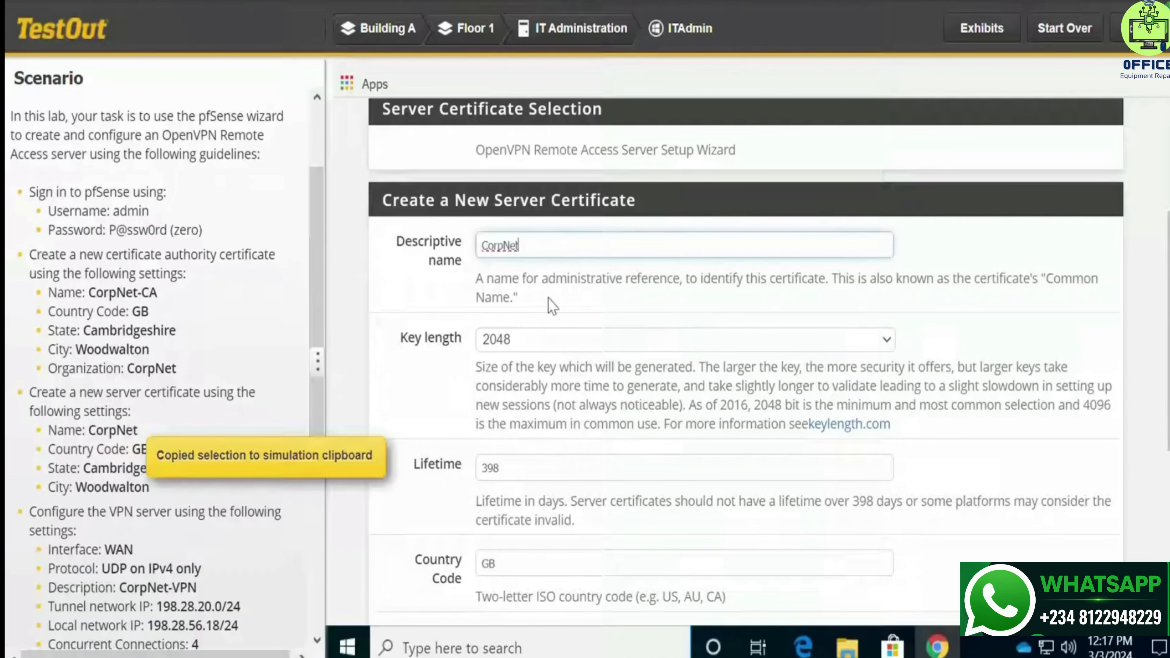
{"action": "scroll", "coordinate": [601, 469], "scroll_direction": "down", "scroll_amount": 5}
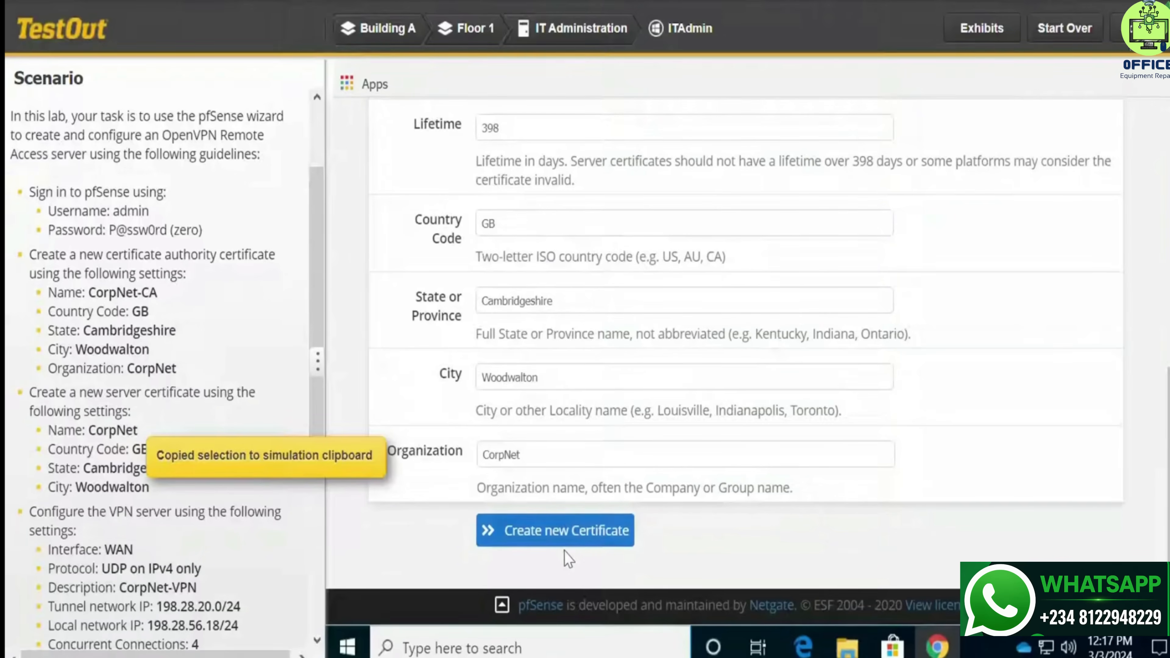
{"action": "left_click", "coordinate": [564, 537]}
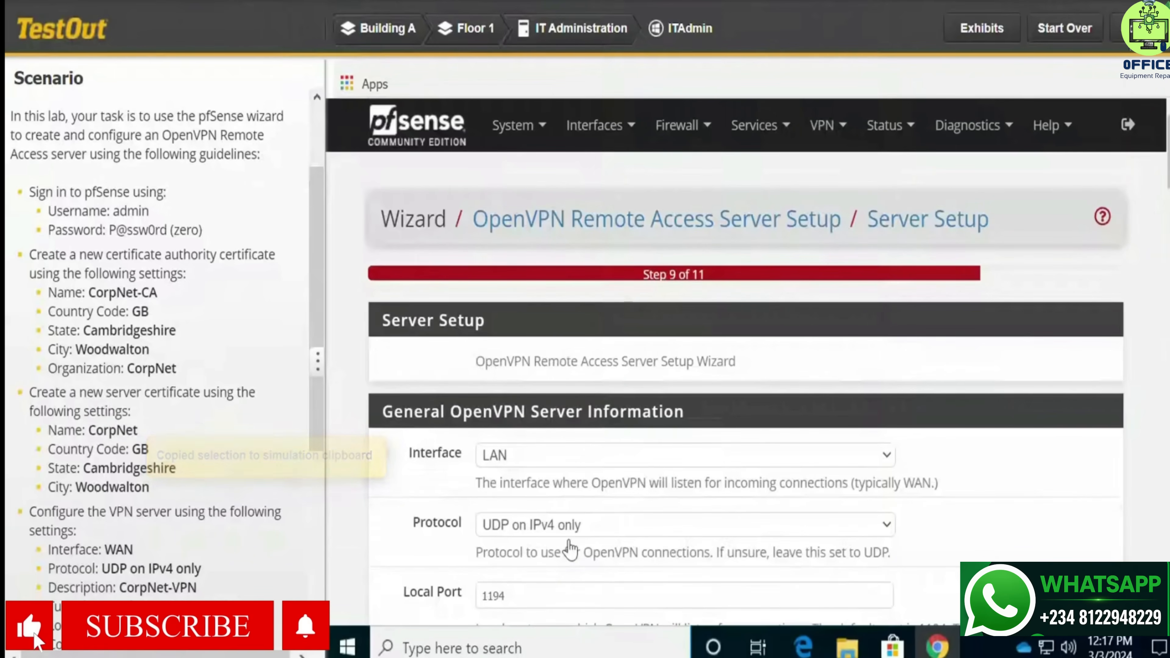
Choose WAN as the listening interface and enter CorpNet-VPN as the server description
{"action": "scroll", "coordinate": [571, 549], "scroll_direction": "down", "scroll_amount": 6}
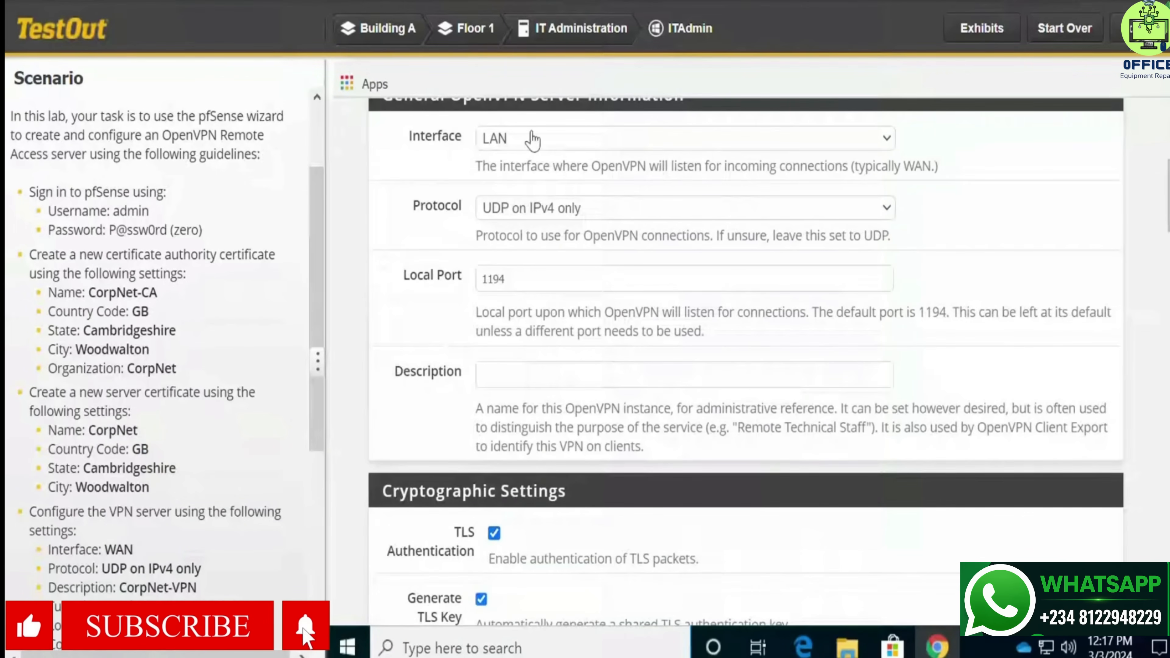
{"action": "left_click", "coordinate": [533, 138]}
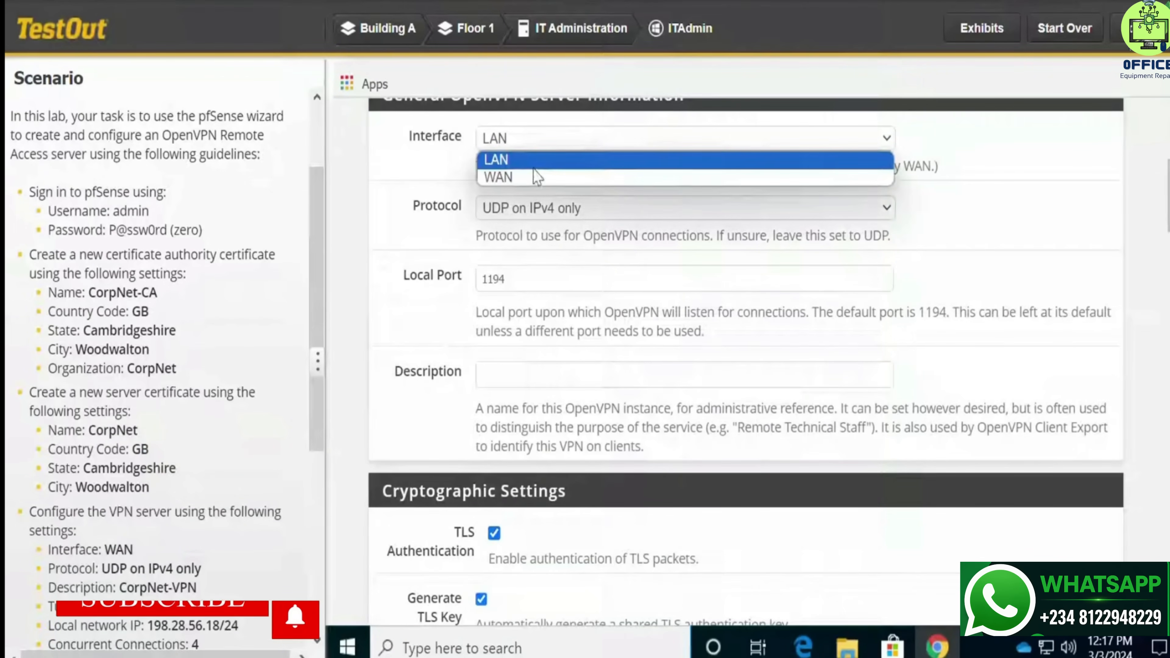
{"action": "left_click", "coordinate": [536, 179]}
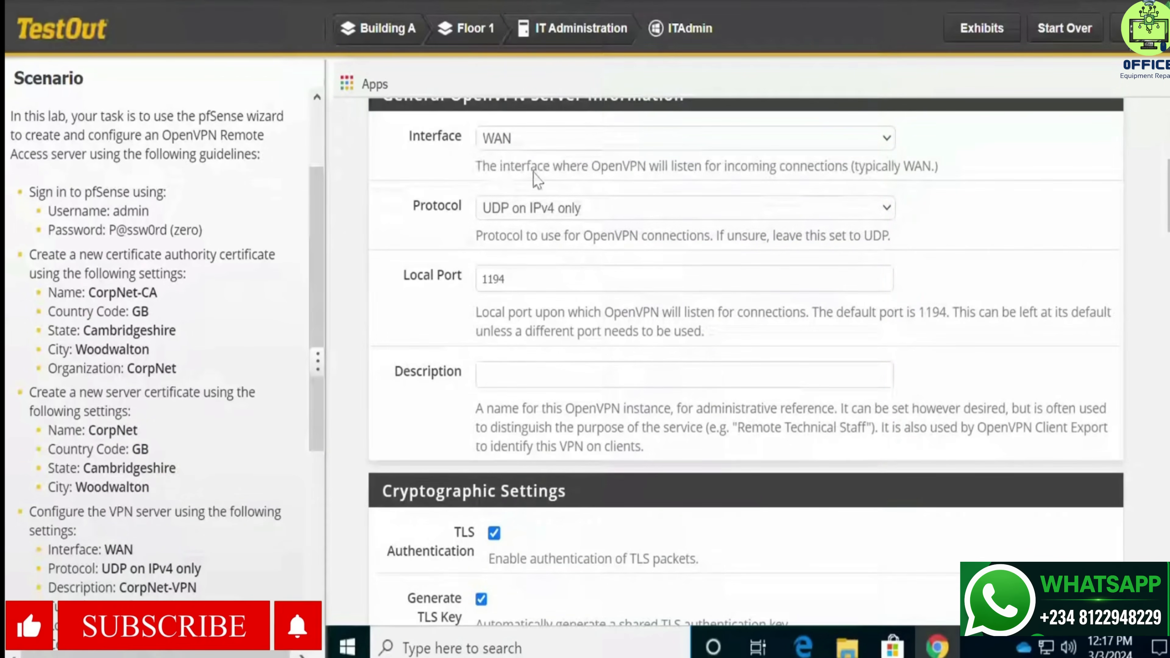
{"action": "left_click", "coordinate": [522, 371]}
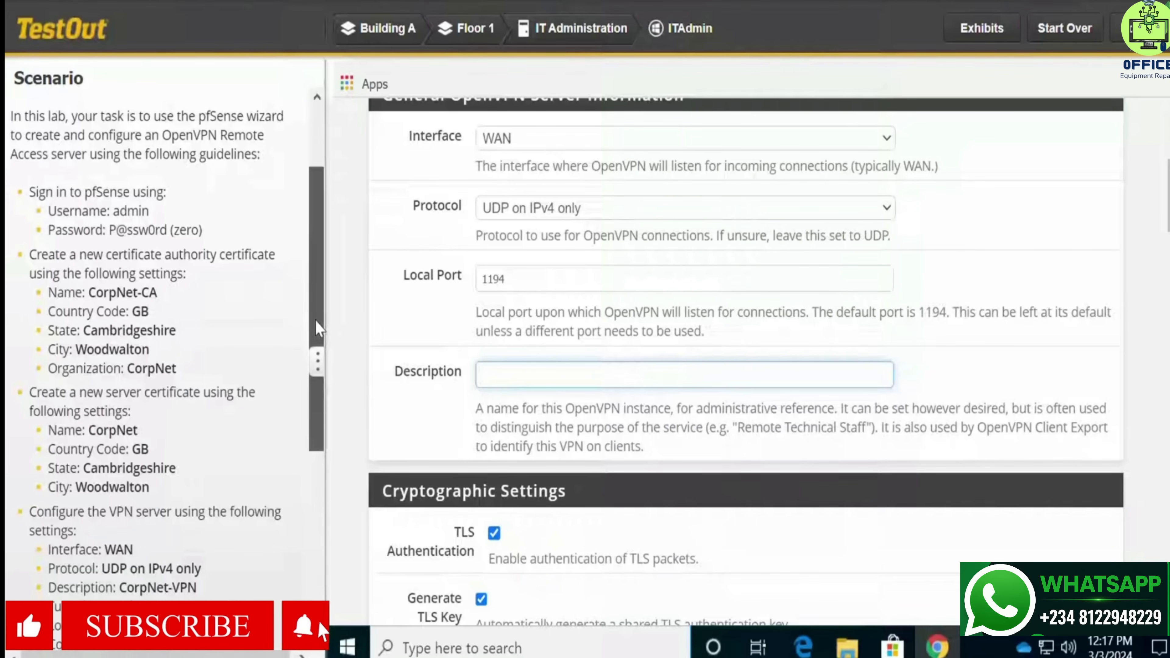
{"action": "scroll", "coordinate": [315, 369], "scroll_direction": "down", "scroll_amount": 2}
{"action": "left_click_drag", "start_coordinate": [313, 374], "coordinate": [305, 466]}
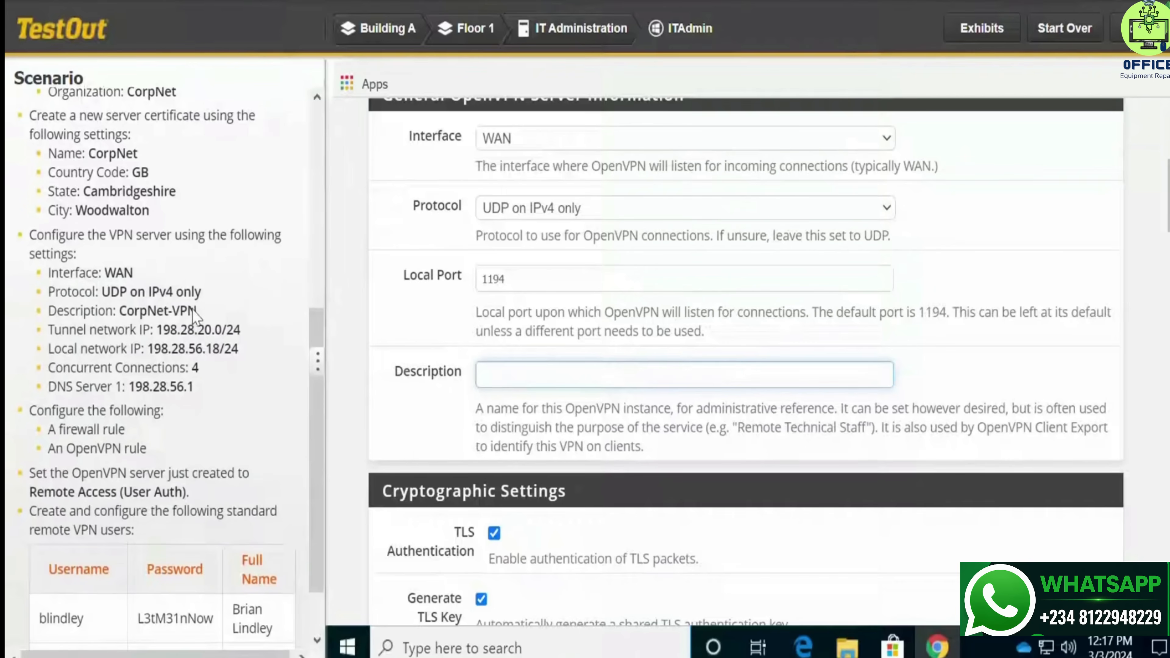
{"action": "left_click_drag", "start_coordinate": [197, 310], "coordinate": [124, 314]}
{"action": "key", "text": "ctrl+c"}
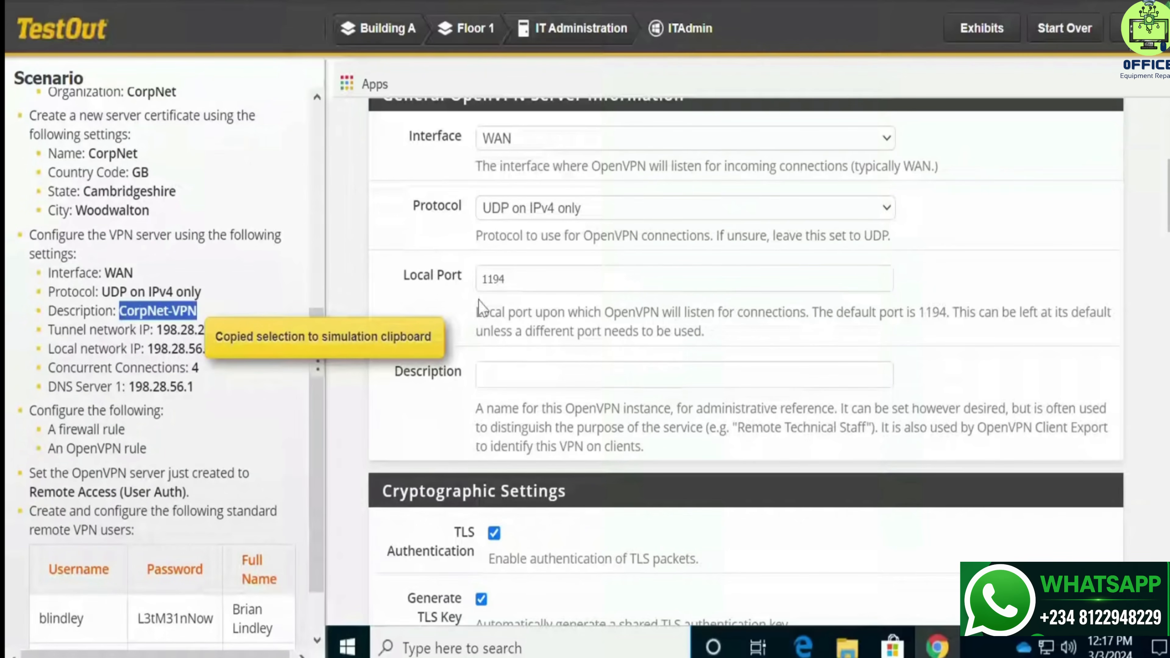
{"action": "left_click", "coordinate": [509, 375]}
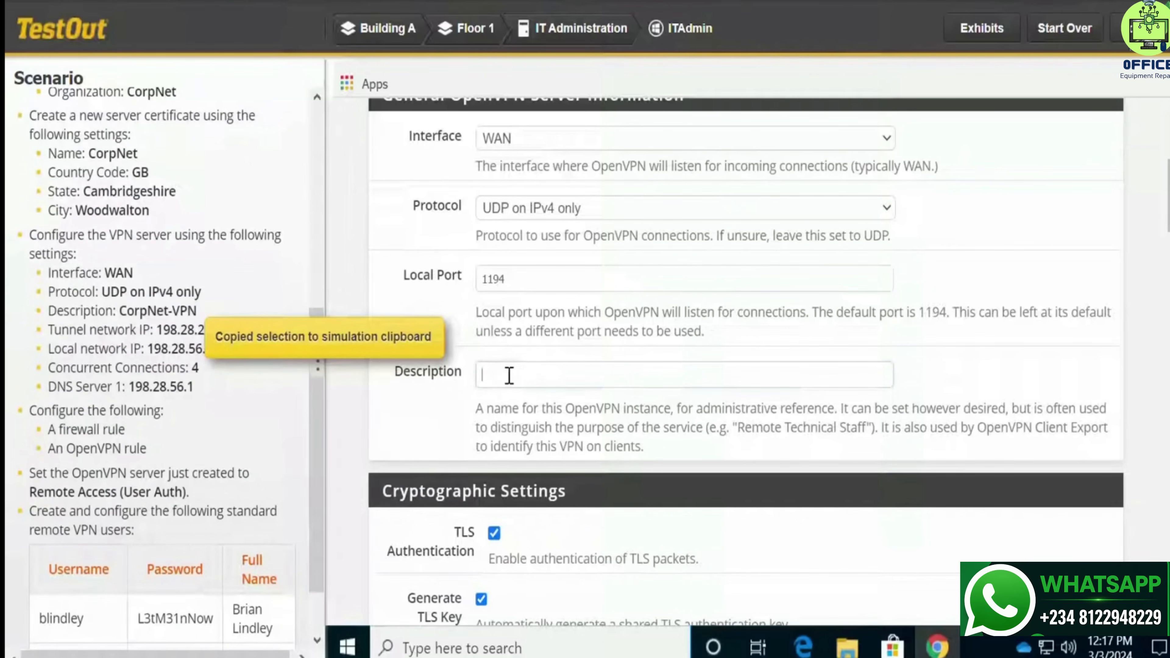
{"action": "key", "text": "ctrl+v"}
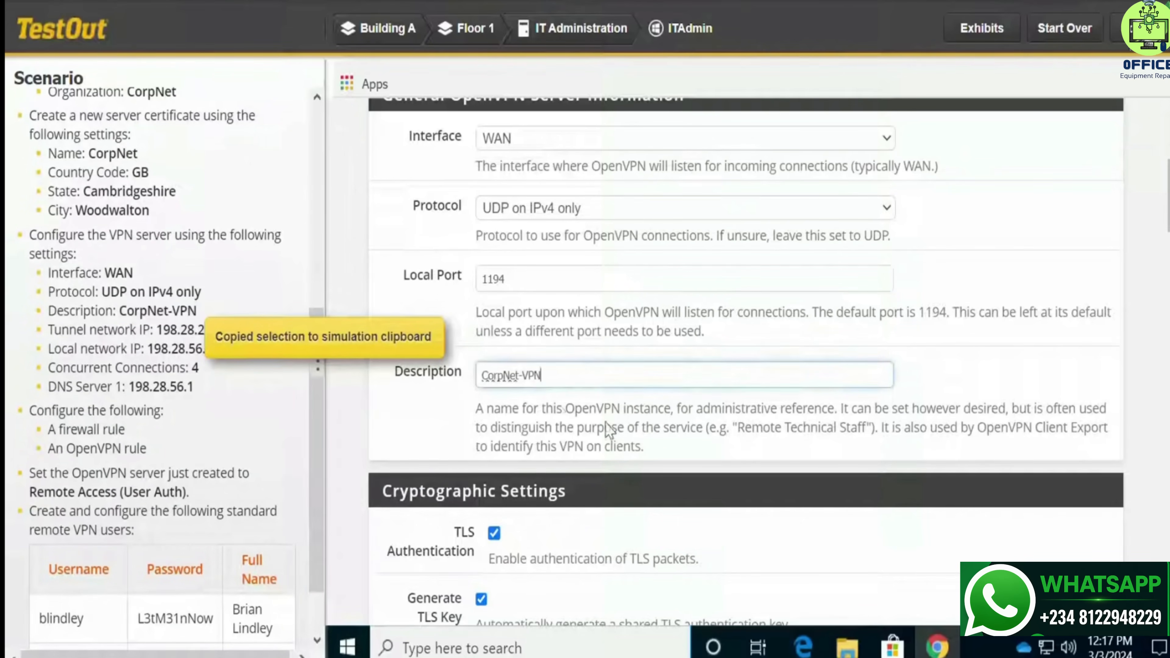
Set the tunnel network to 198.28.20.0/24
{"action": "scroll", "coordinate": [662, 443], "scroll_direction": "down", "scroll_amount": 5}
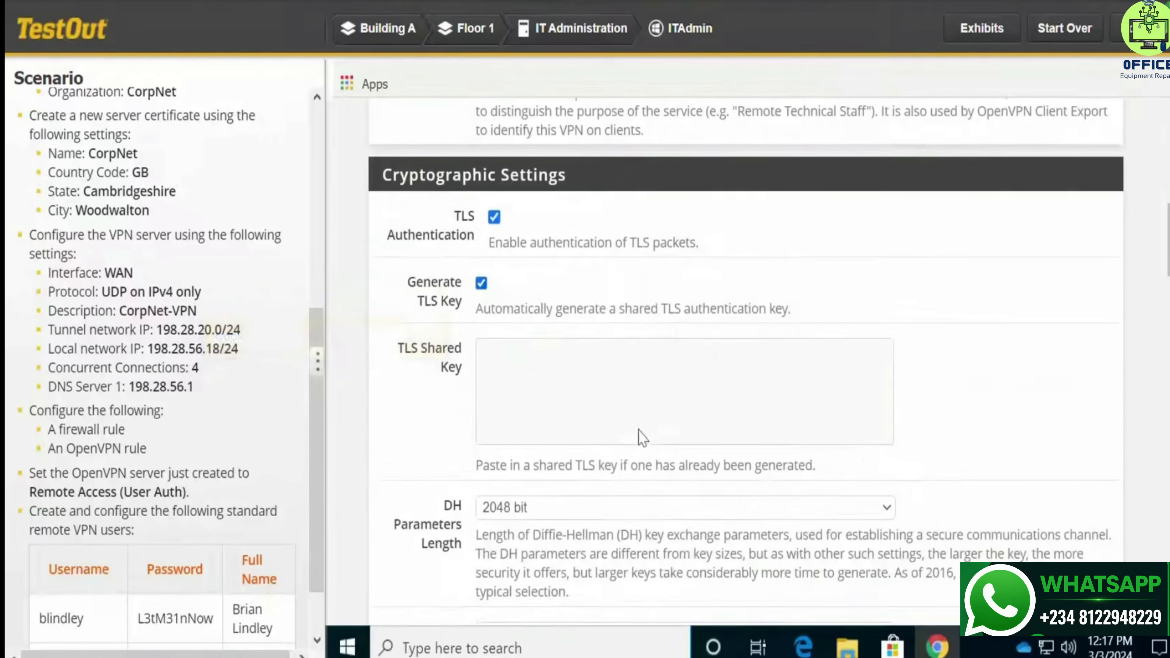
{"action": "scroll", "coordinate": [642, 438], "scroll_direction": "down", "scroll_amount": 4}
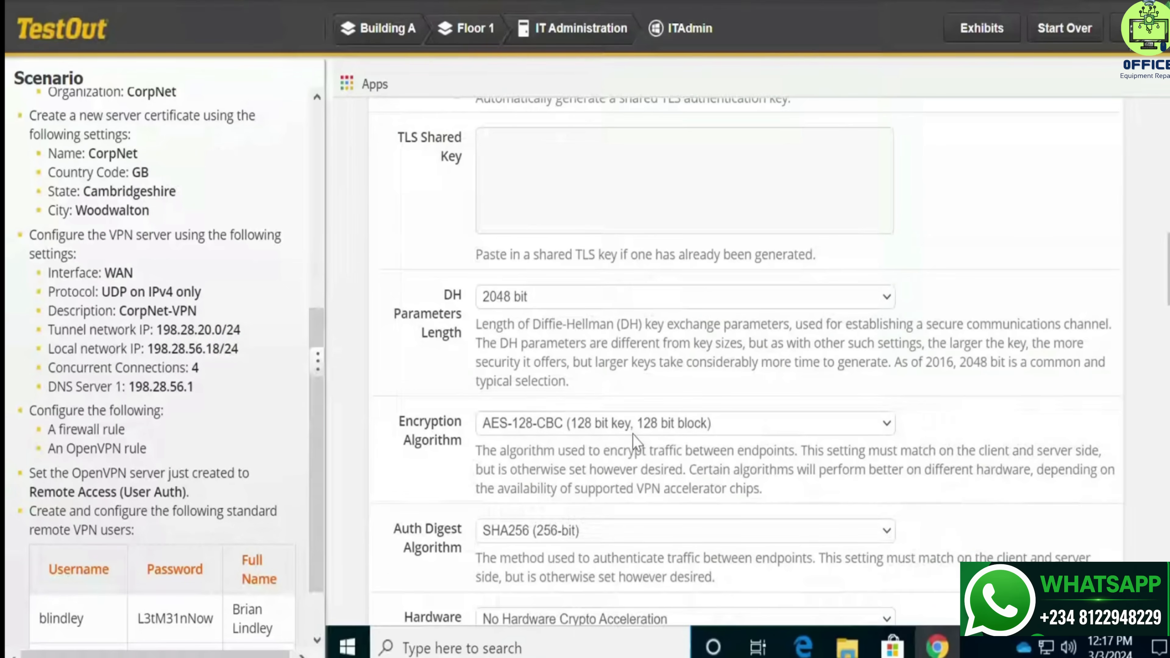
{"action": "scroll", "coordinate": [635, 442], "scroll_direction": "down", "scroll_amount": 6}
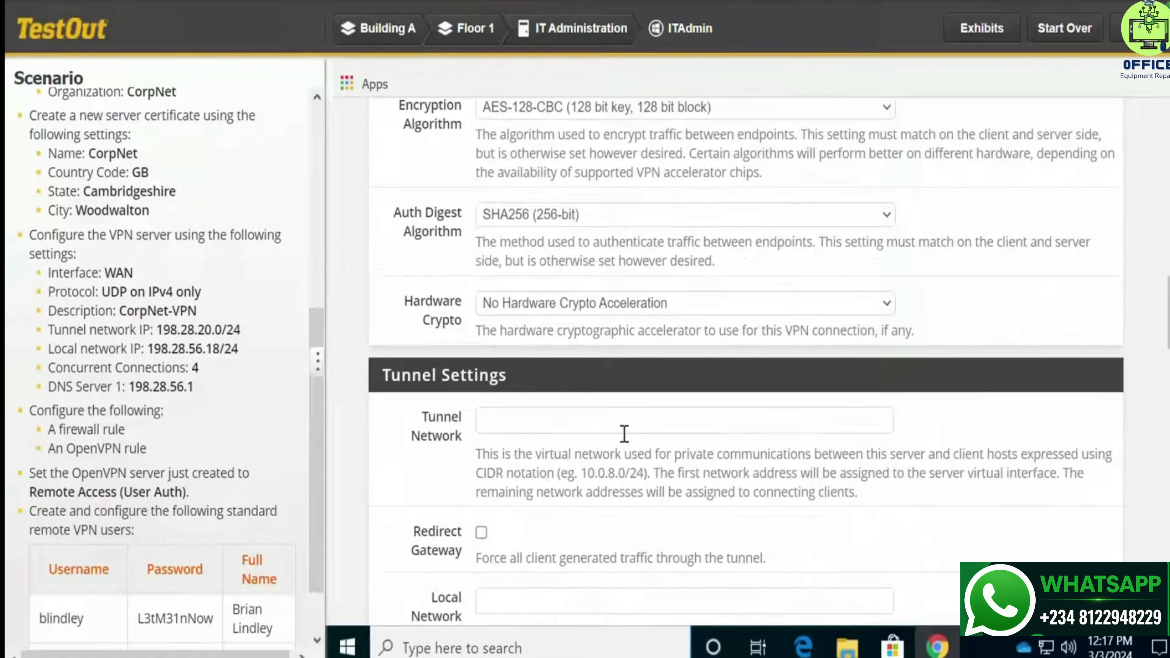
{"action": "scroll", "coordinate": [618, 434], "scroll_direction": "down", "scroll_amount": 2}
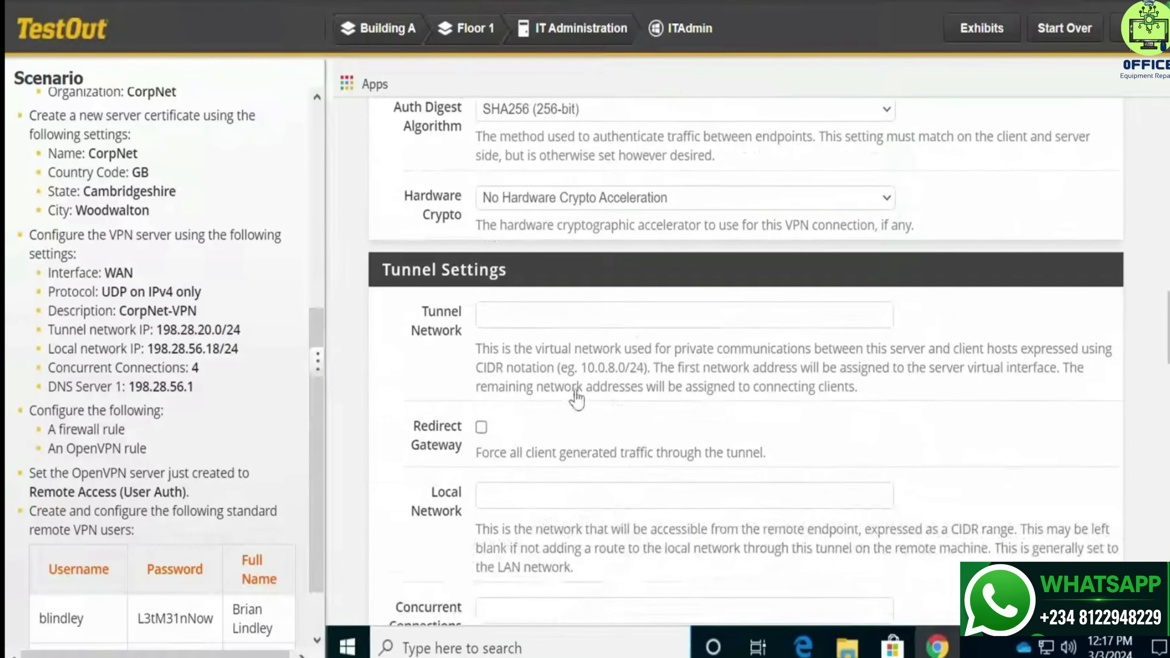
{"action": "left_click", "coordinate": [528, 316]}
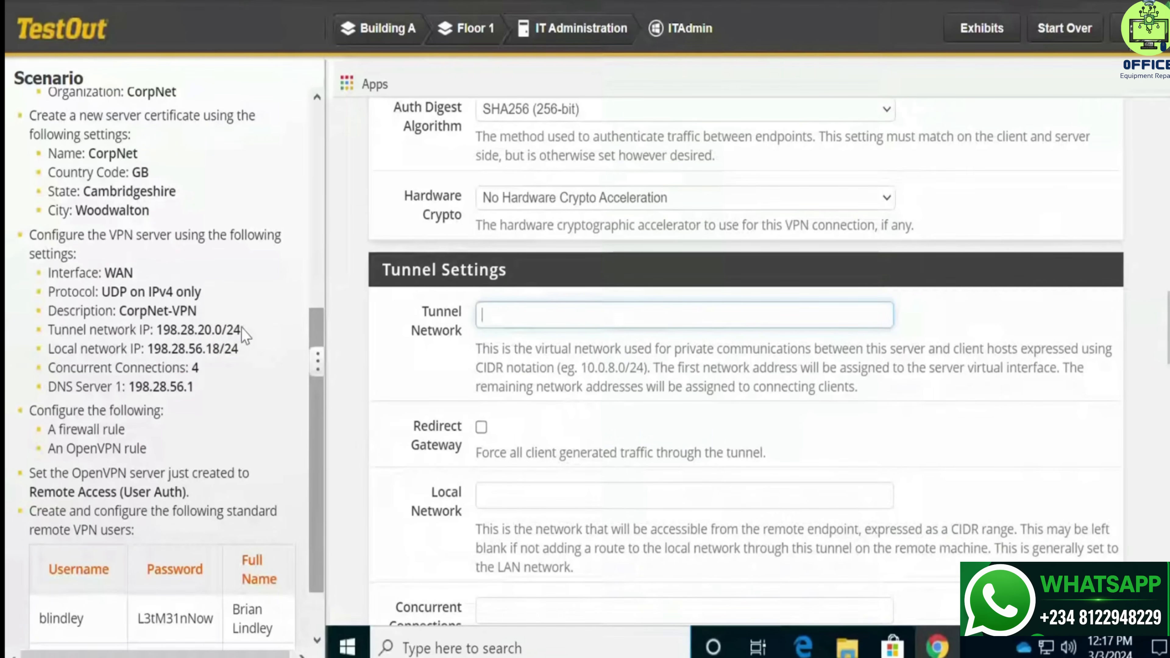
{"action": "left_click_drag", "start_coordinate": [242, 331], "coordinate": [162, 339]}
{"action": "key", "text": "ctrl+c"}
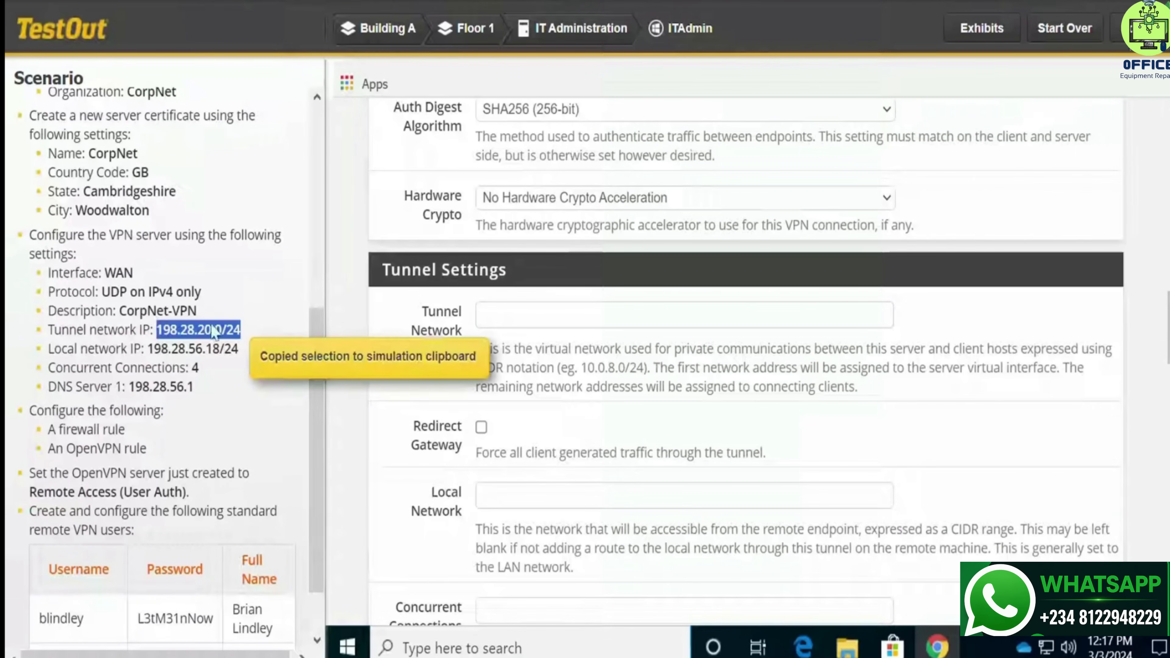
{"action": "left_click", "coordinate": [532, 316]}
{"action": "key", "text": "ctrl+v"}
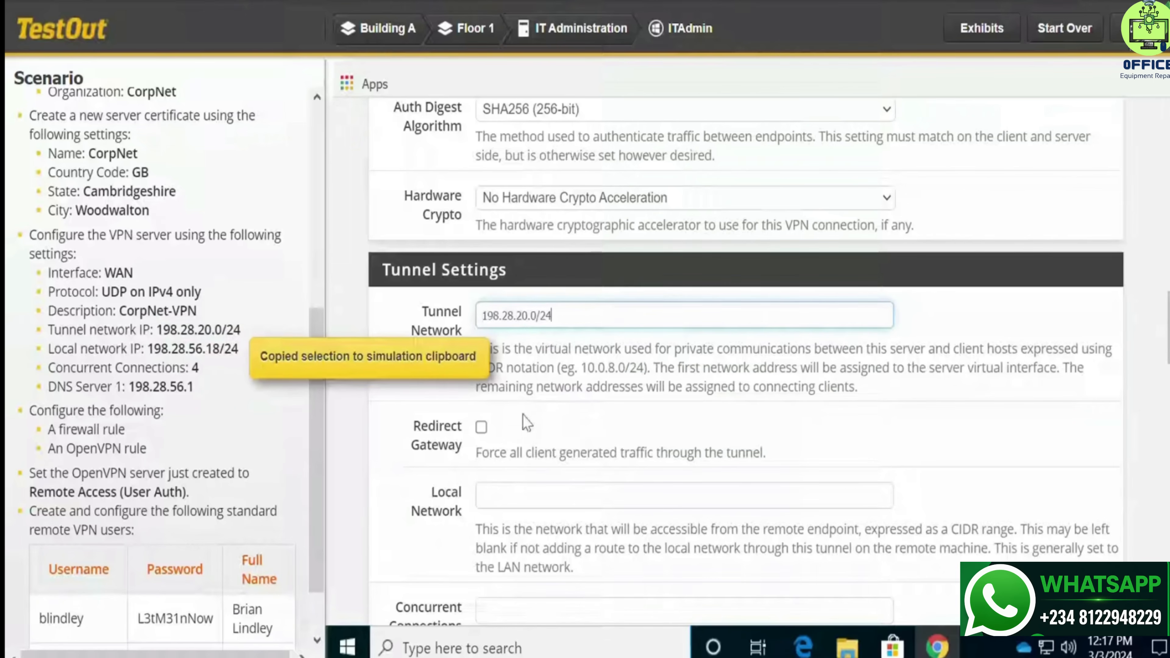
Set the local network to 198.28.56.18/24
{"action": "left_click", "coordinate": [524, 497]}
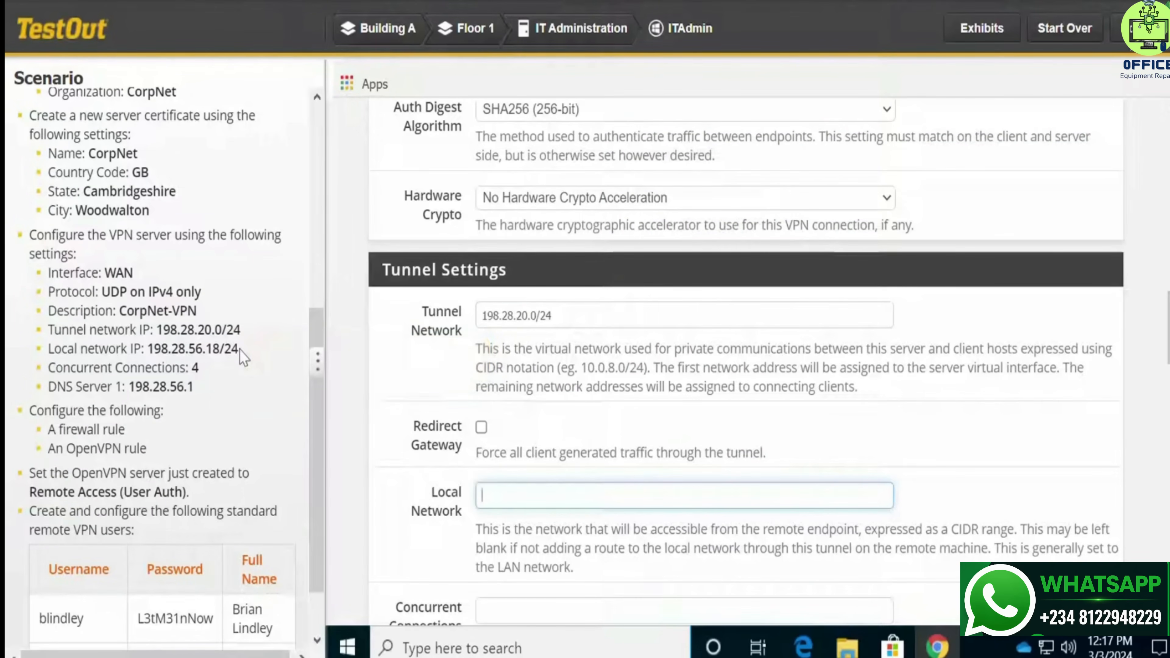
{"action": "left_click_drag", "start_coordinate": [240, 350], "coordinate": [153, 362]}
{"action": "key", "text": "ctrl+c"}
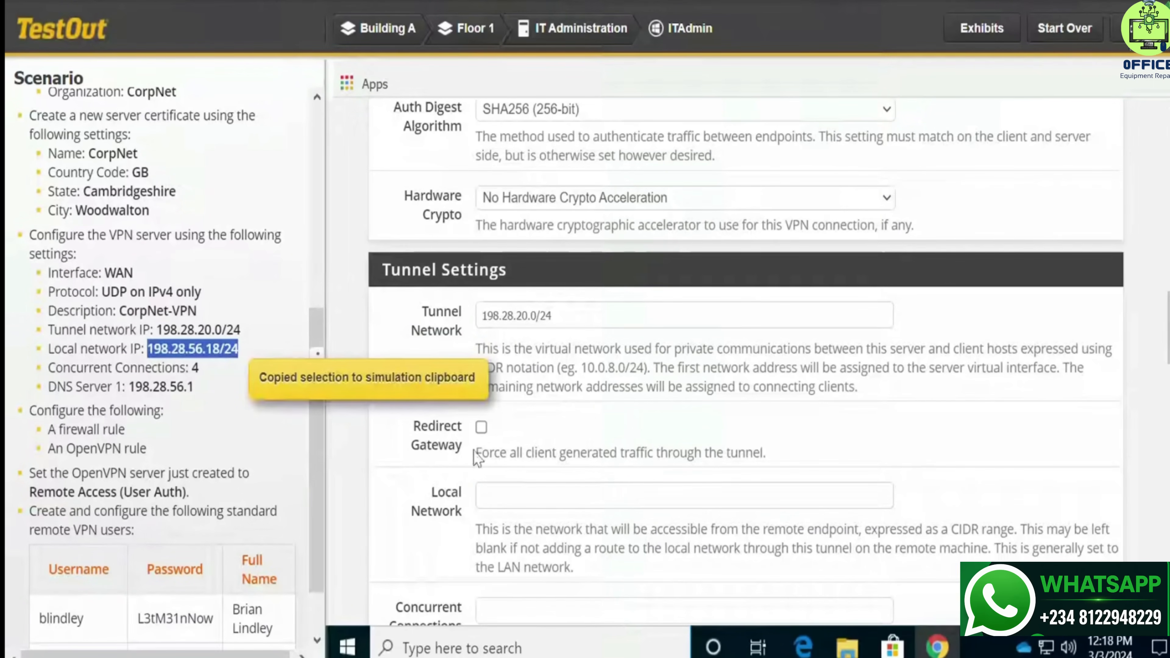
{"action": "left_click", "coordinate": [516, 485]}
{"action": "key", "text": "ctrl+v"}
Limit concurrent connections to 4
{"action": "scroll", "coordinate": [745, 475], "scroll_direction": "down", "scroll_amount": 5}
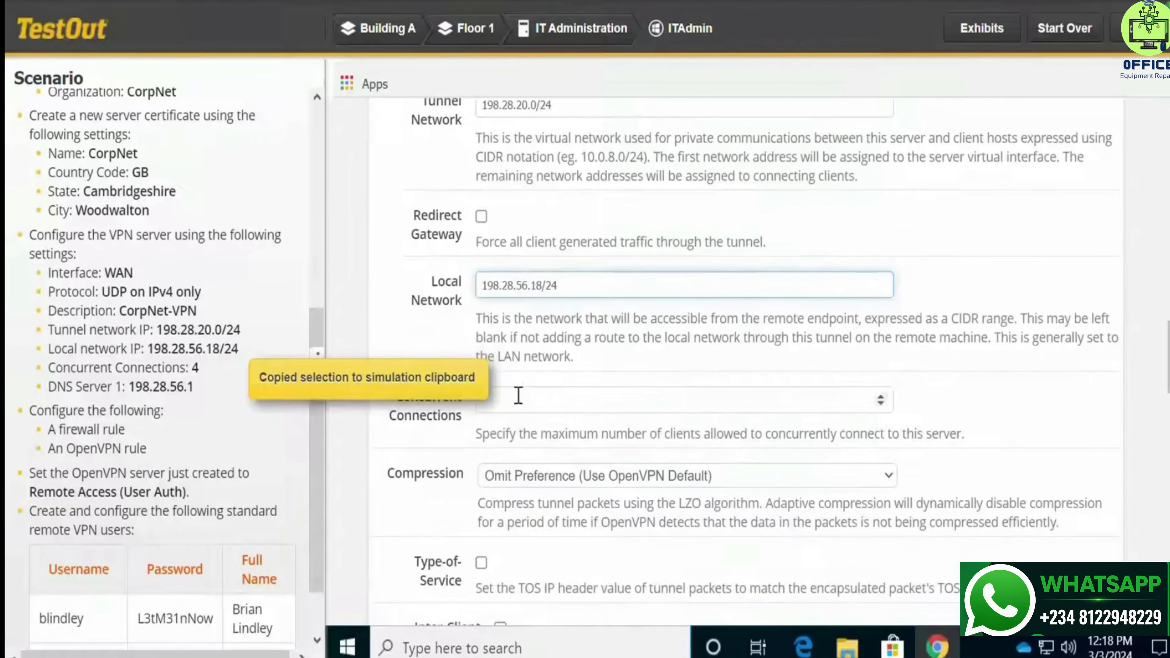
{"action": "left_click", "coordinate": [518, 402]}
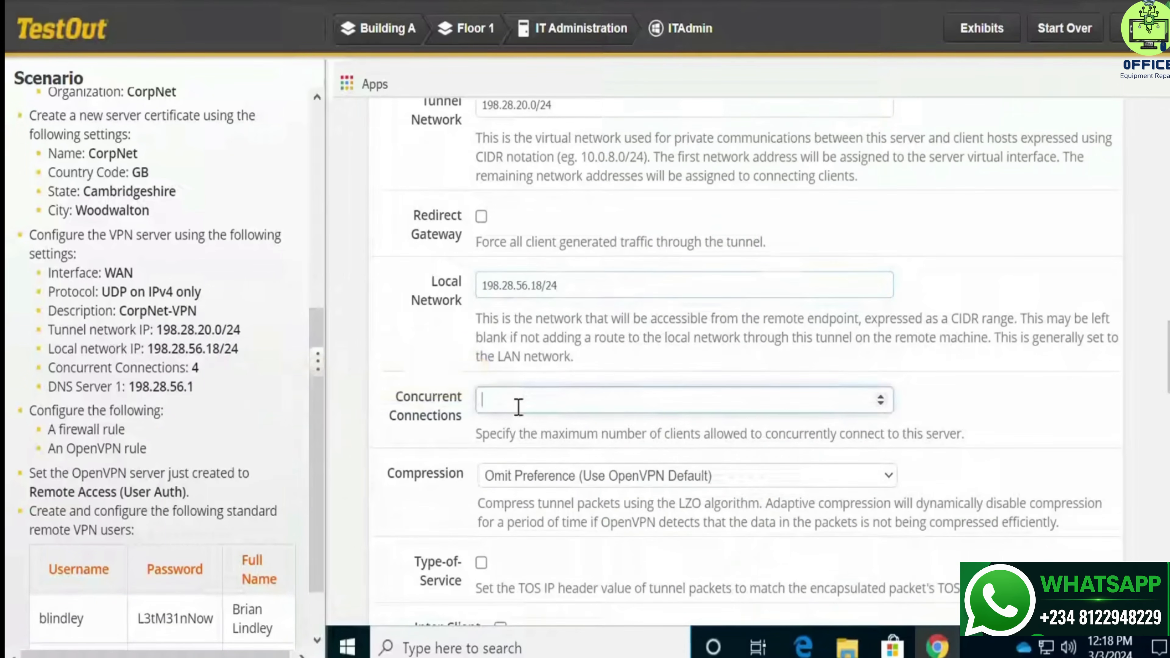
{"action": "type", "text": "4"}
Set DNS Server 1 to 198.28.56.1 and advance to the firewall rule step
{"action": "scroll", "coordinate": [583, 435], "scroll_direction": "down", "scroll_amount": 10}
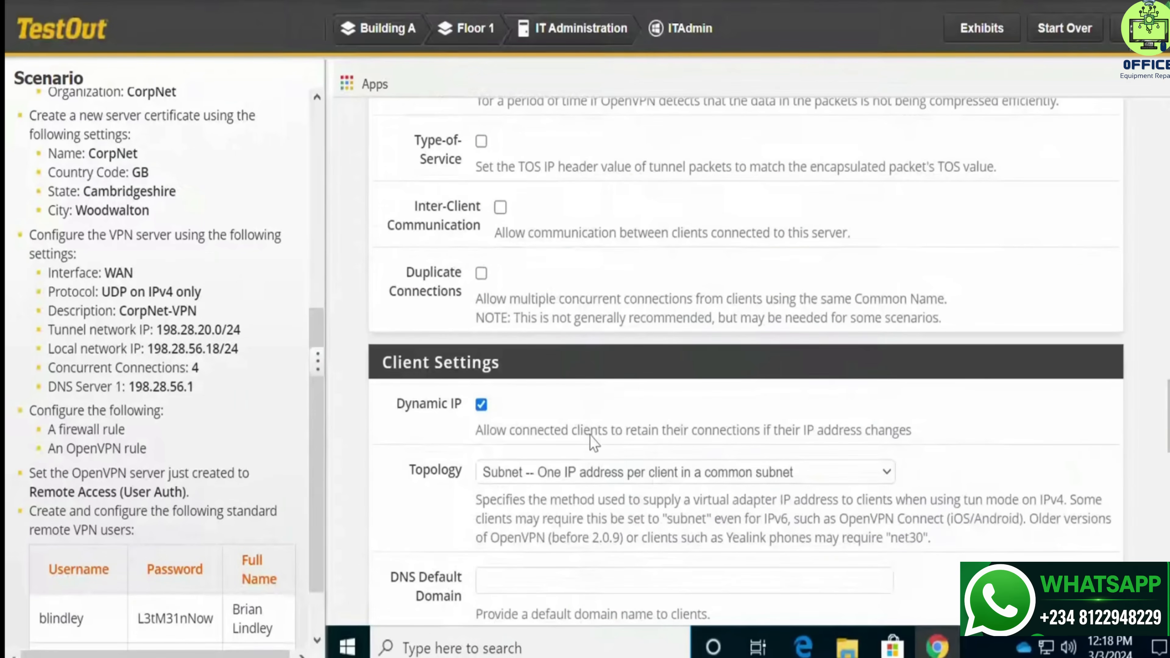
{"action": "scroll", "coordinate": [596, 442], "scroll_direction": "down", "scroll_amount": 7}
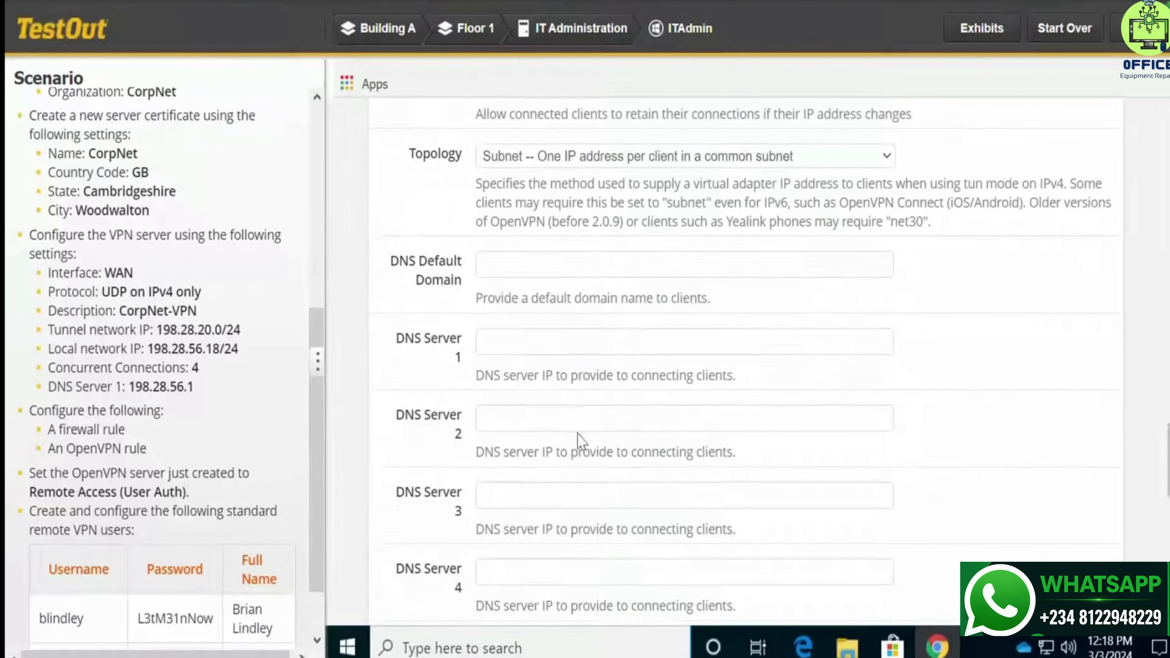
{"action": "left_click", "coordinate": [516, 345]}
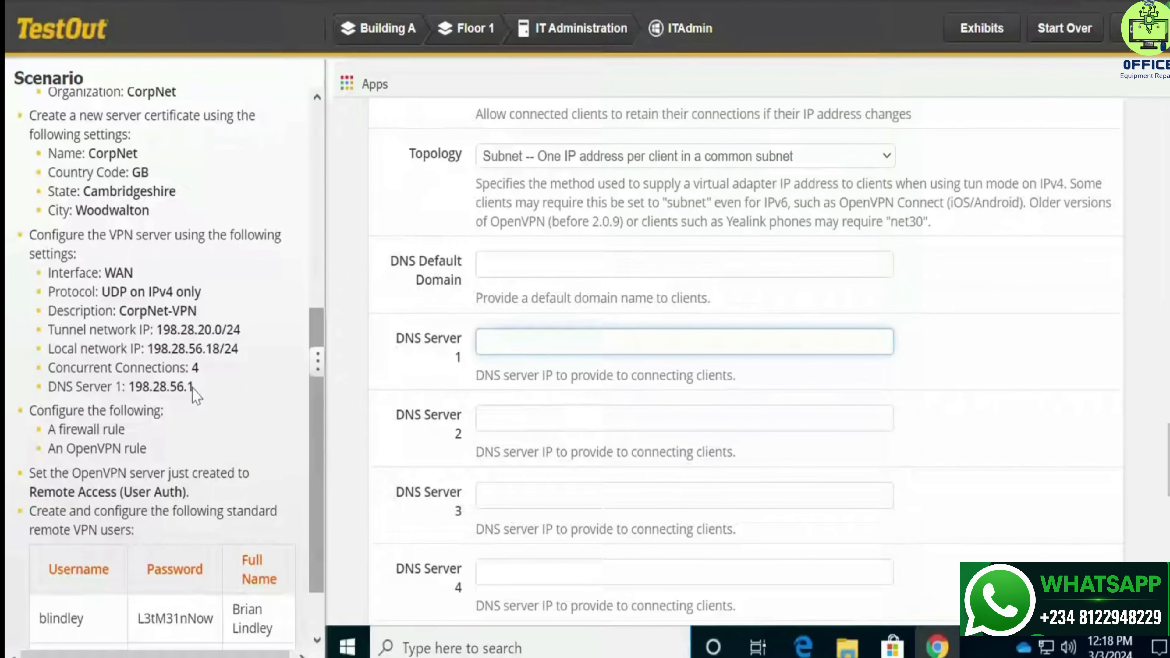
{"action": "left_click_drag", "start_coordinate": [193, 387], "coordinate": [131, 387]}
{"action": "key", "text": "ctrl+c"}
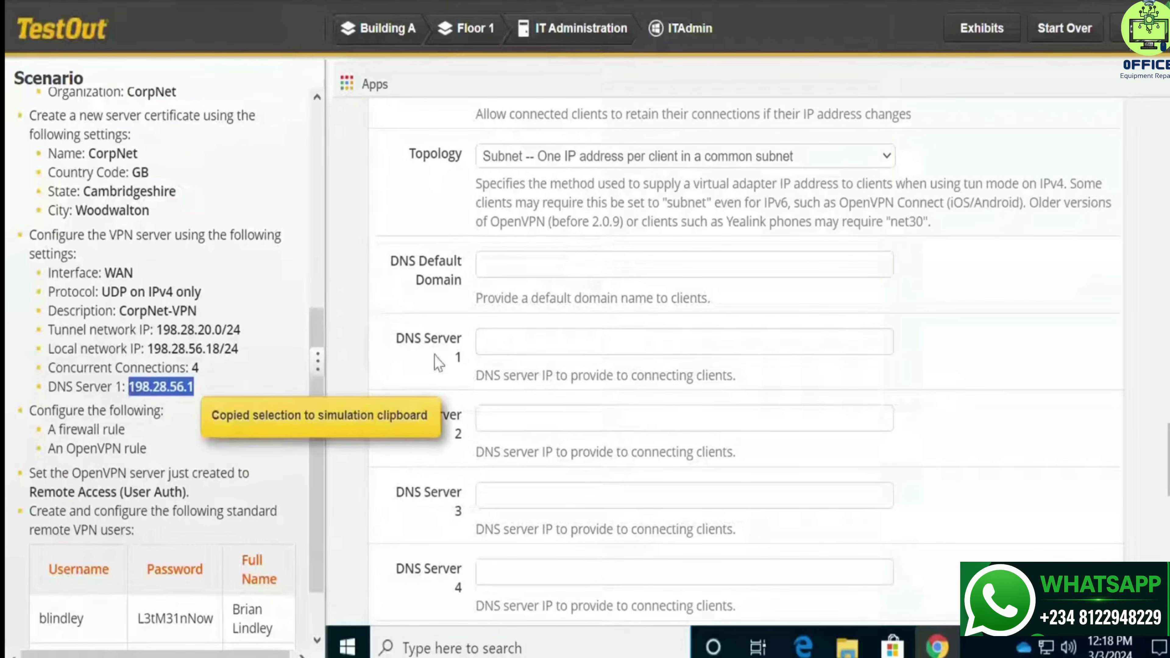
{"action": "left_click", "coordinate": [509, 344]}
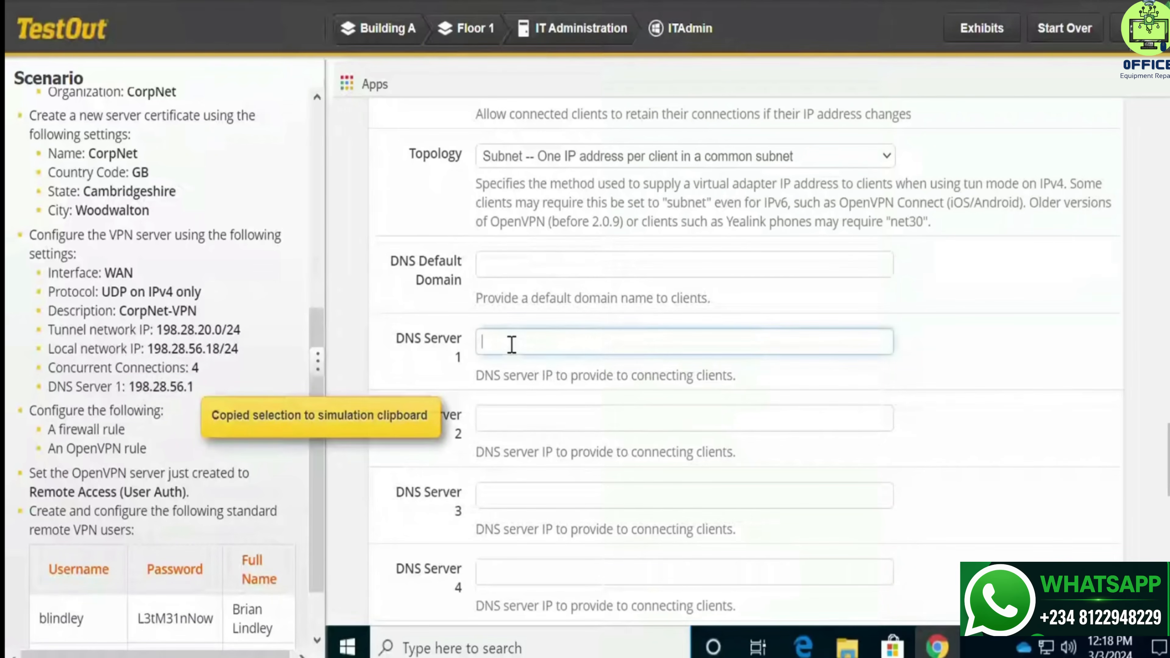
{"action": "key", "text": "ctrl+v"}
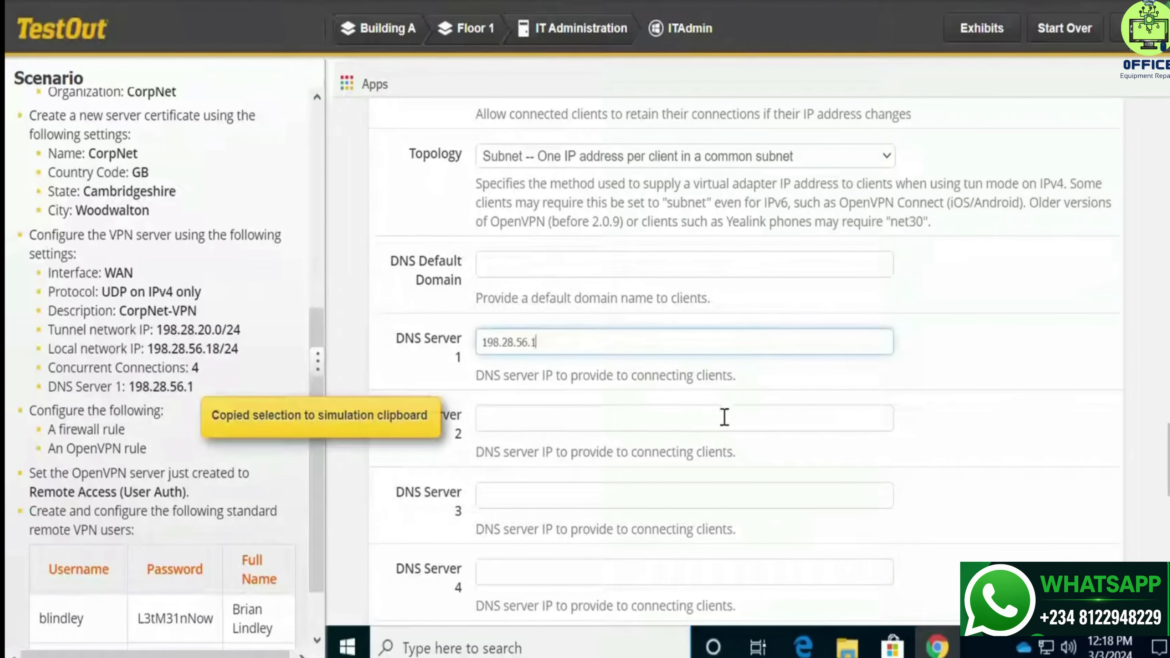
{"action": "scroll", "coordinate": [745, 423], "scroll_direction": "down", "scroll_amount": 10}
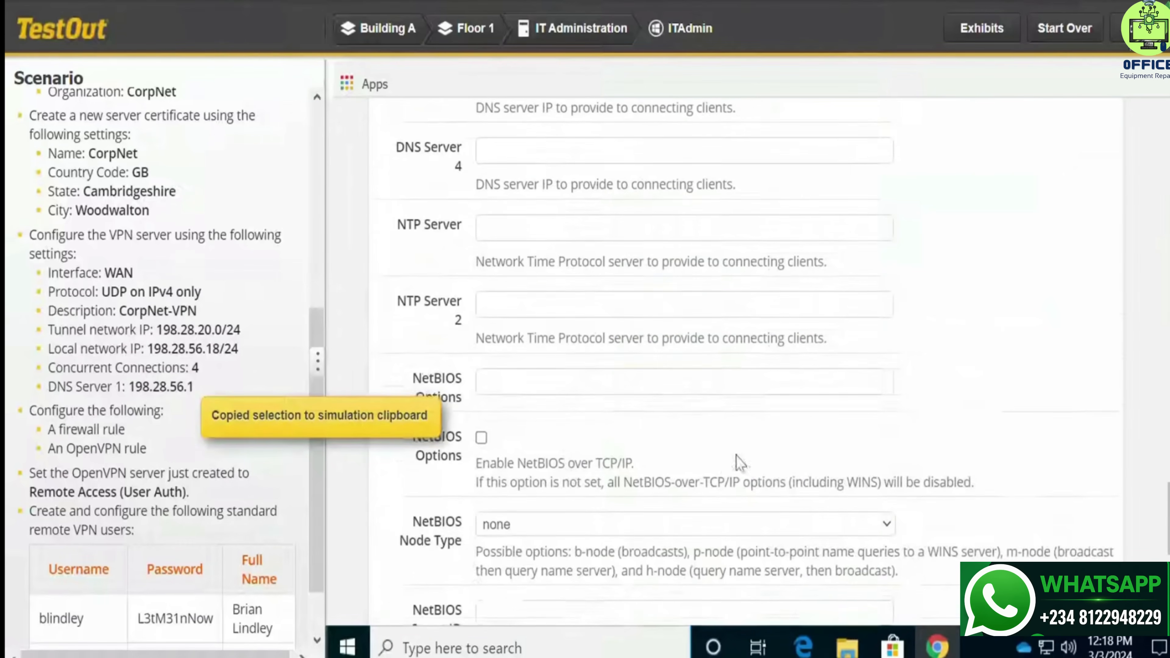
{"action": "scroll", "coordinate": [722, 472], "scroll_direction": "down", "scroll_amount": 6}
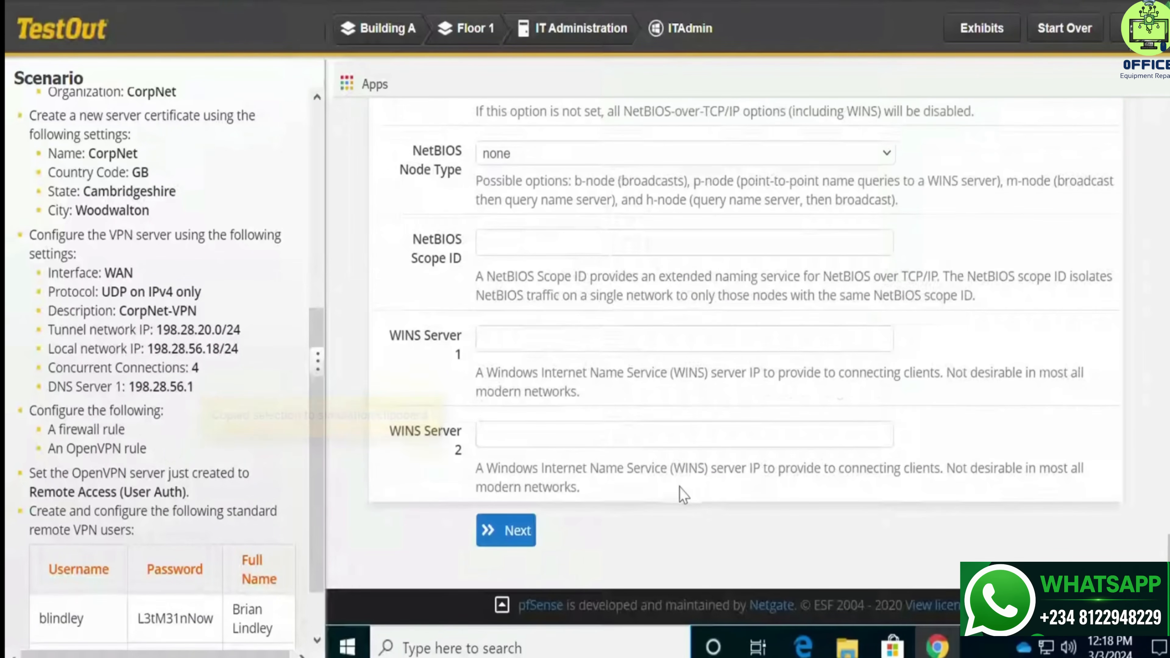
{"action": "left_click", "coordinate": [526, 532]}
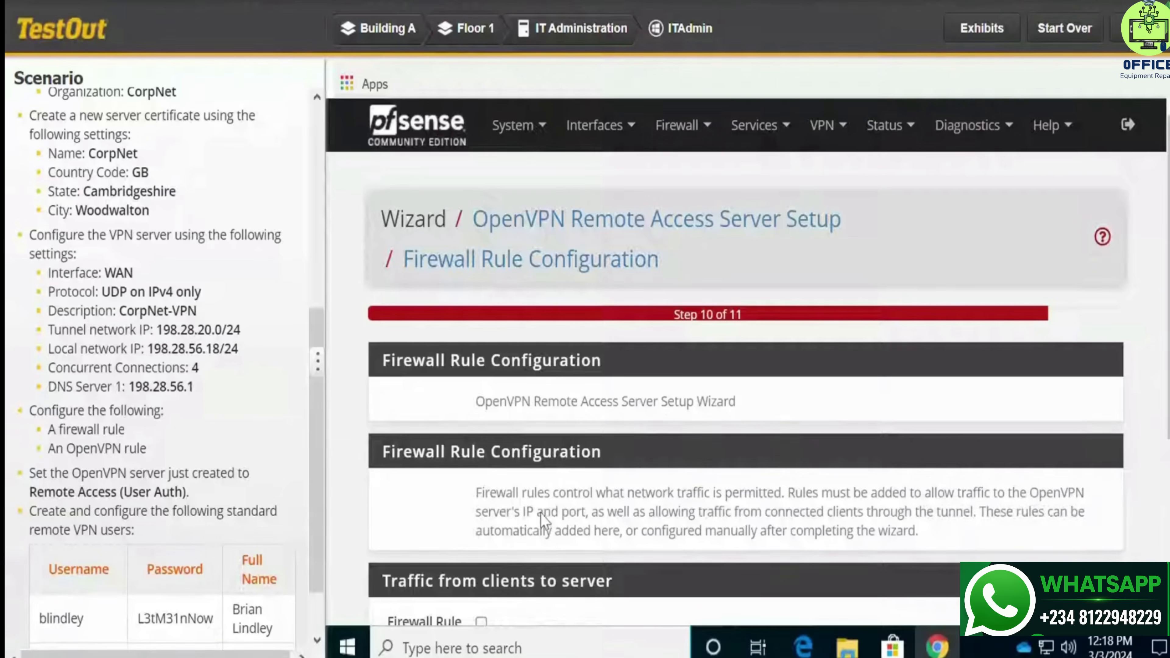
Add the firewall and OpenVPN rules and finish the wizard to see CorpNet-VPN listed
{"action": "scroll", "coordinate": [545, 519], "scroll_direction": "down", "scroll_amount": 5}
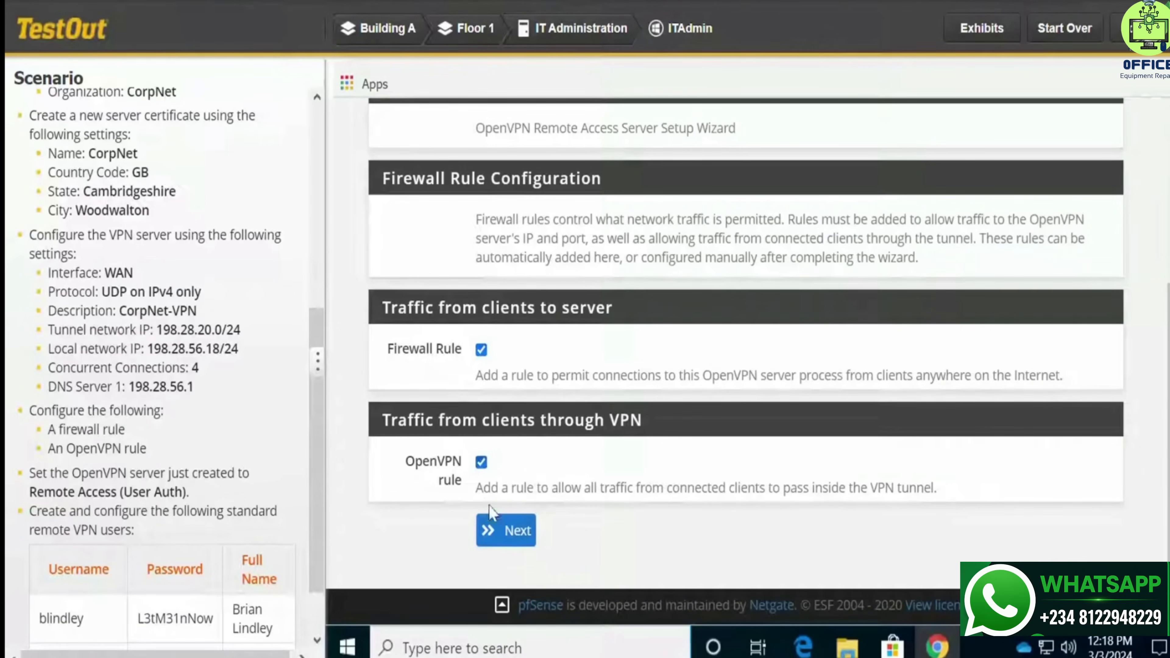
{"action": "left_click", "coordinate": [506, 531]}
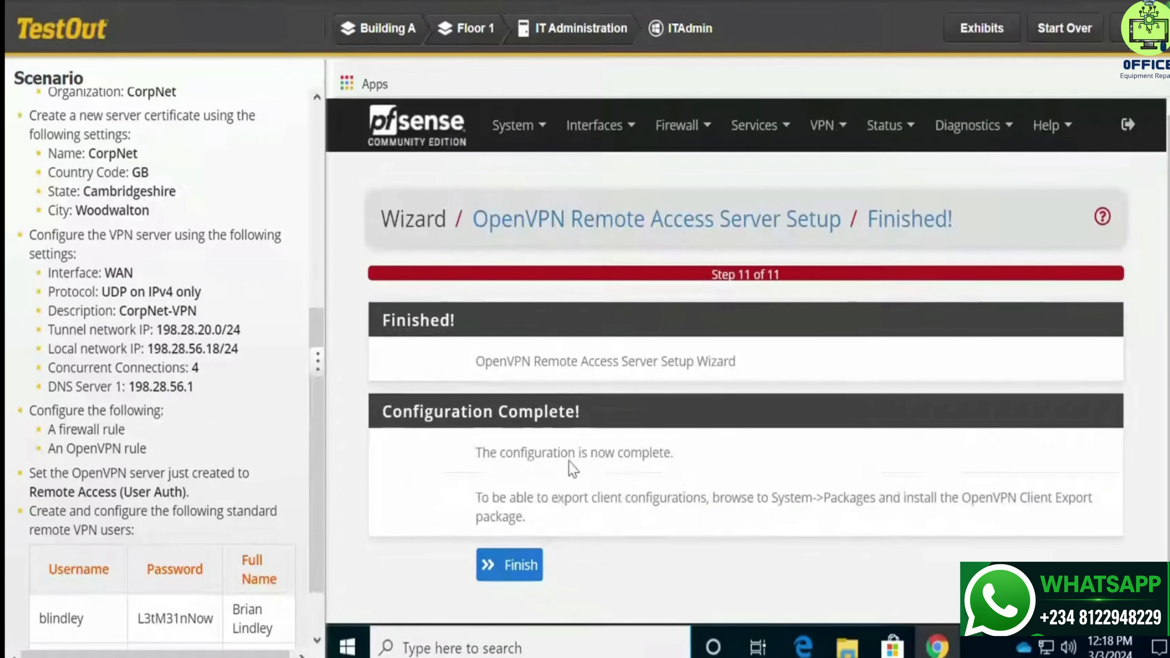
{"action": "left_click", "coordinate": [518, 572]}
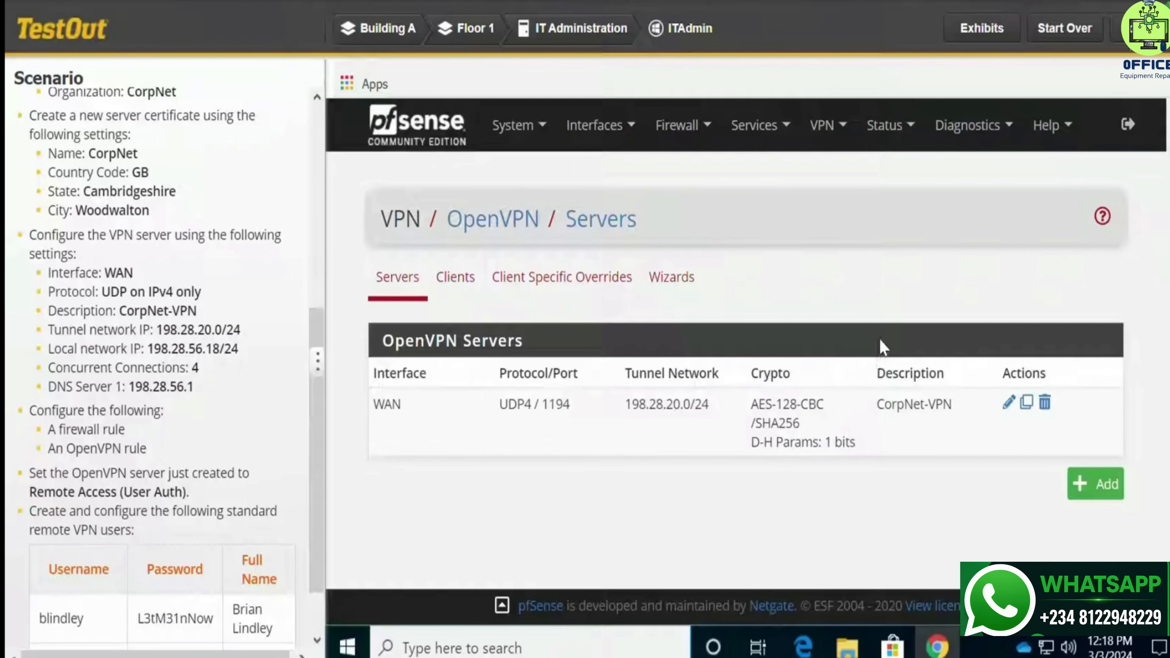
Edit the CorpNet-VPN server and choose Remote Access (User Auth) as its server mode
{"action": "left_click", "coordinate": [1008, 404]}
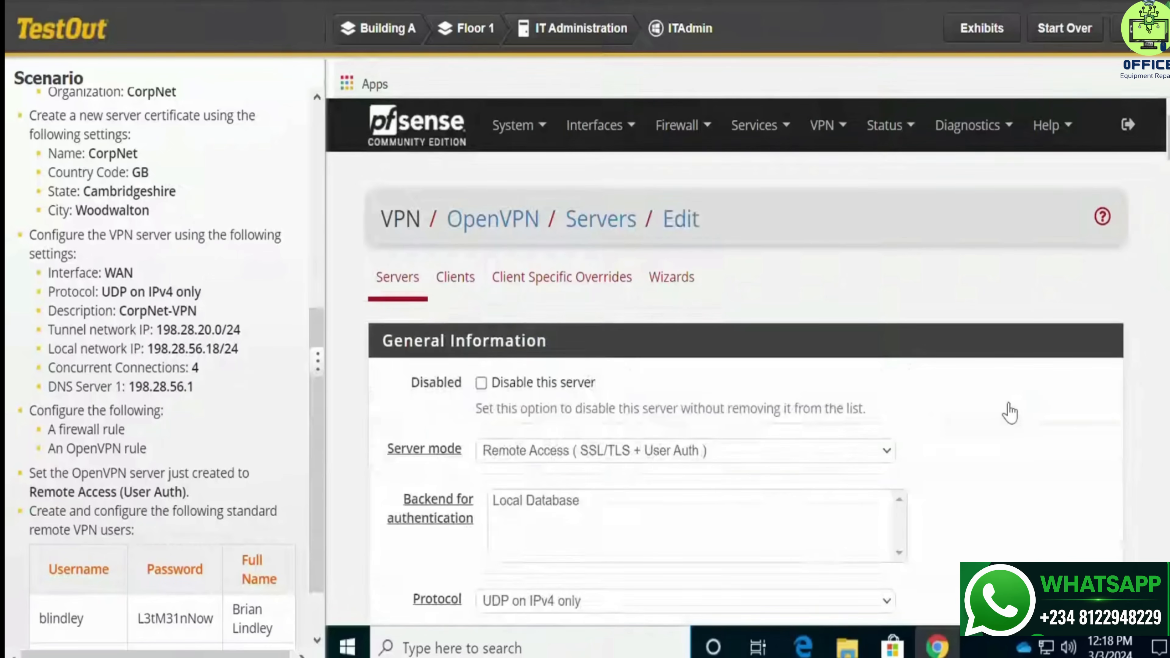
{"action": "left_click", "coordinate": [743, 455]}
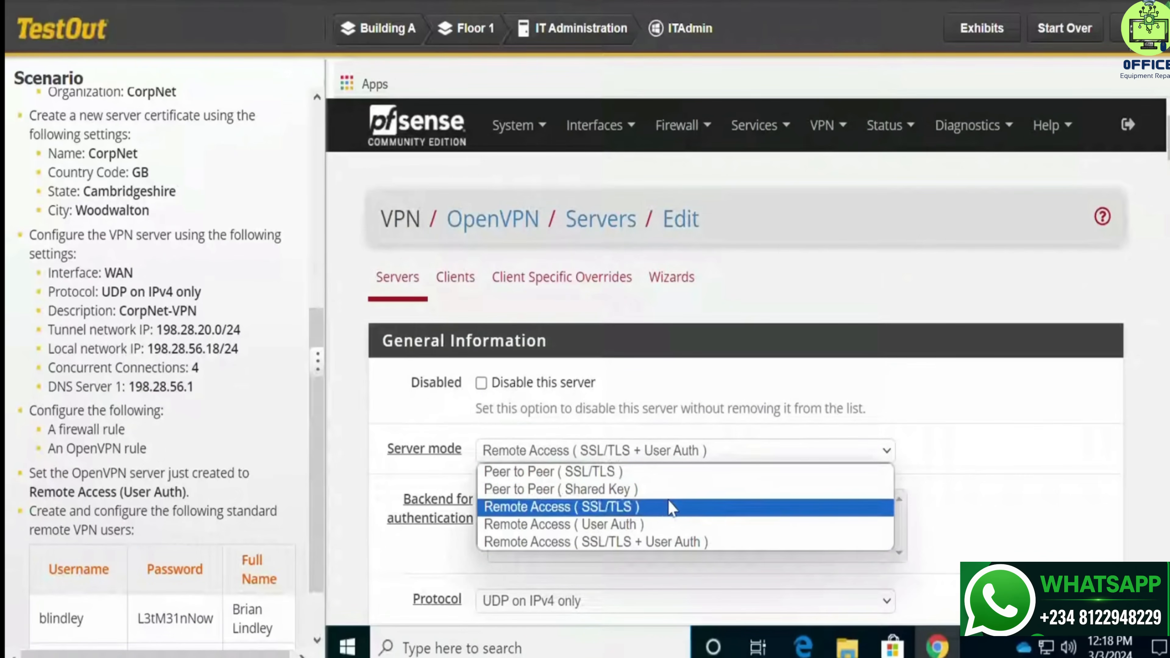
{"action": "left_click", "coordinate": [666, 528]}
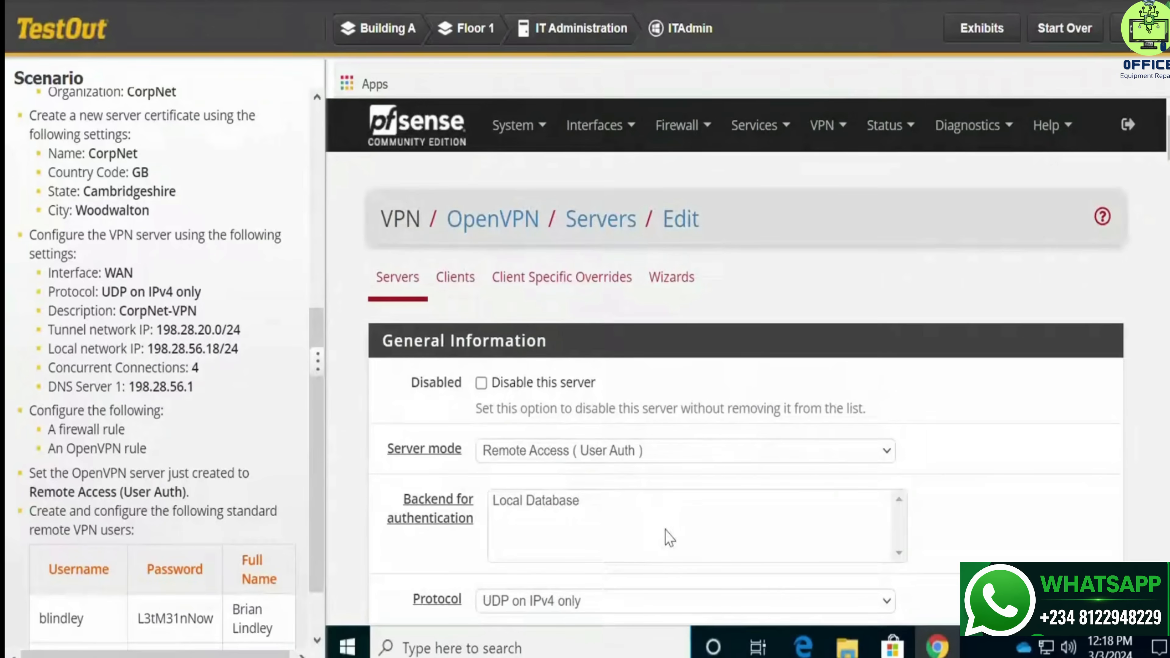
{"action": "scroll", "coordinate": [657, 530], "scroll_direction": "down", "scroll_amount": 10}
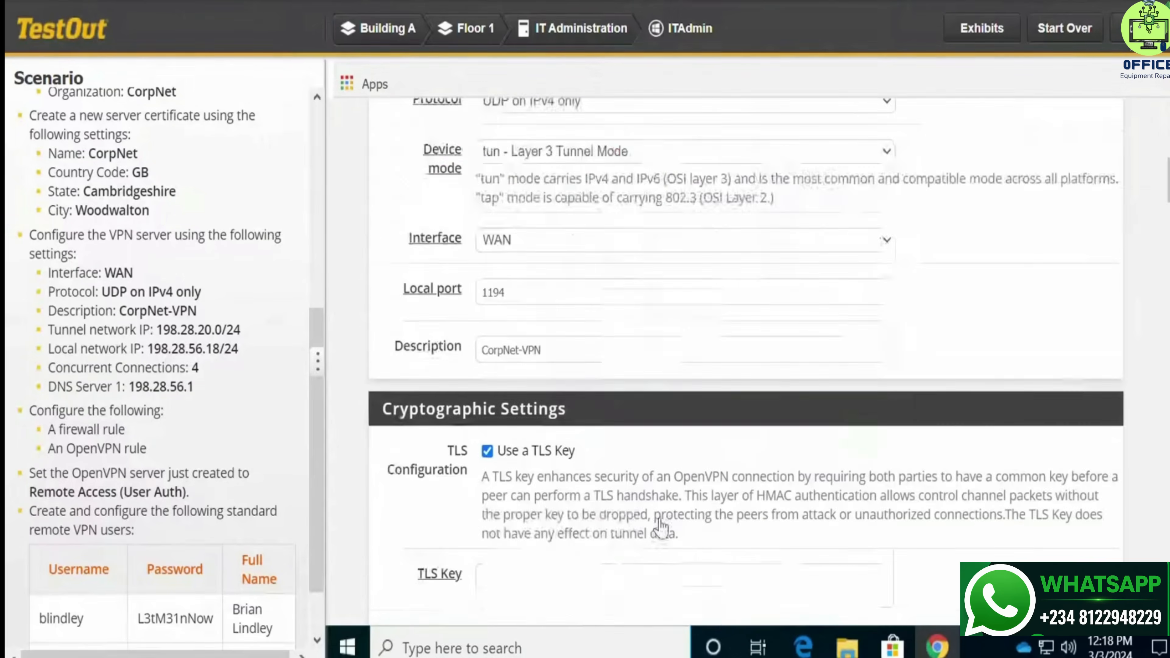
{"action": "scroll", "coordinate": [659, 513], "scroll_direction": "down", "scroll_amount": 10}
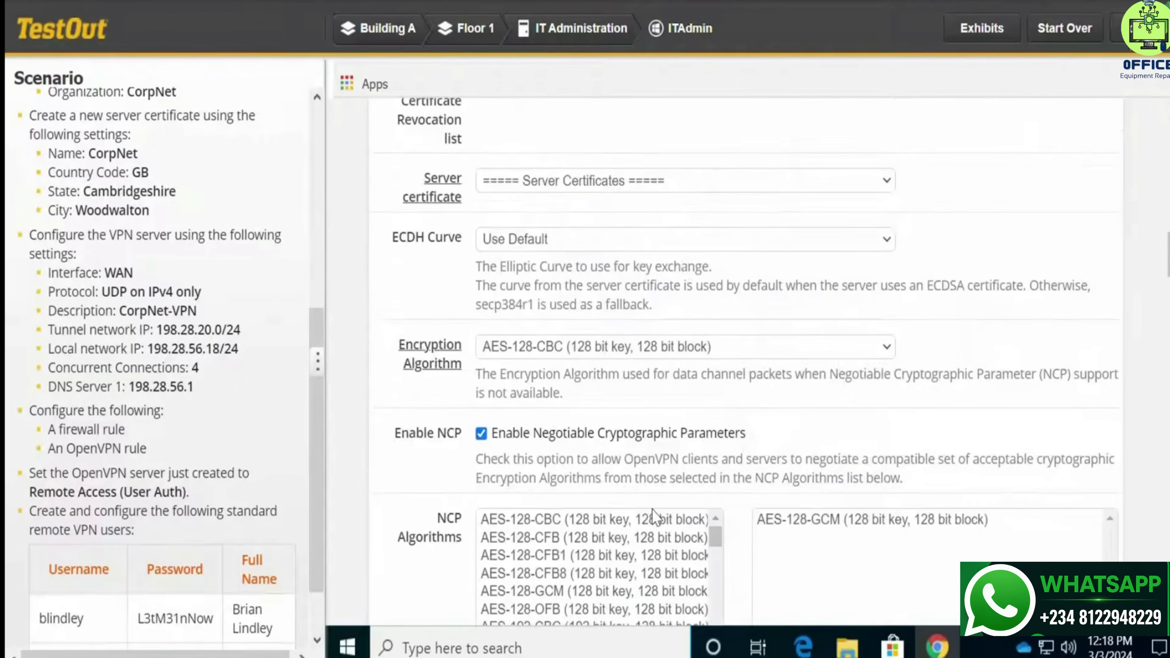
{"action": "scroll", "coordinate": [650, 526], "scroll_direction": "down", "scroll_amount": 10}
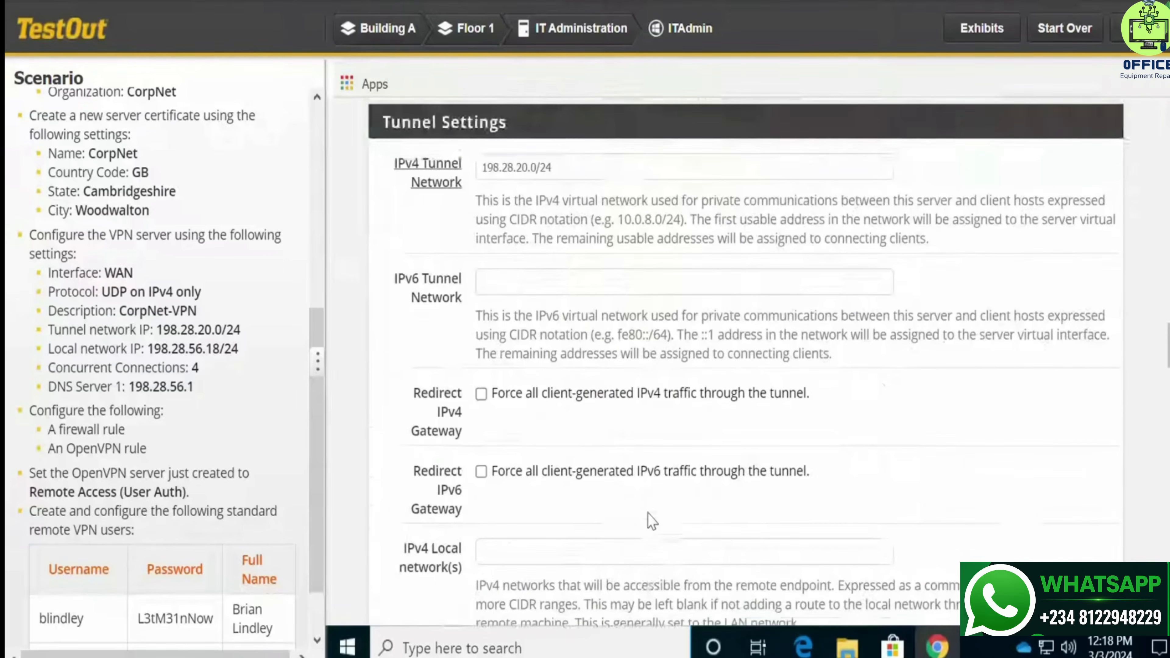
{"action": "scroll", "coordinate": [645, 516], "scroll_direction": "down", "scroll_amount": 10}
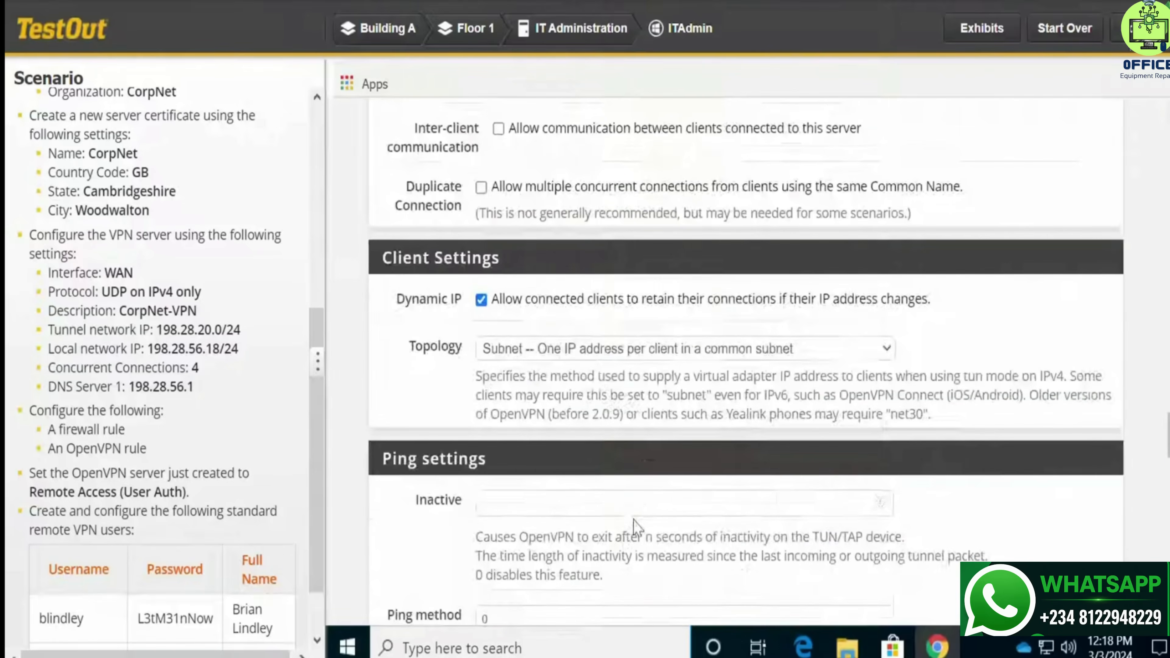
{"action": "scroll", "coordinate": [636, 530], "scroll_direction": "down", "scroll_amount": 10}
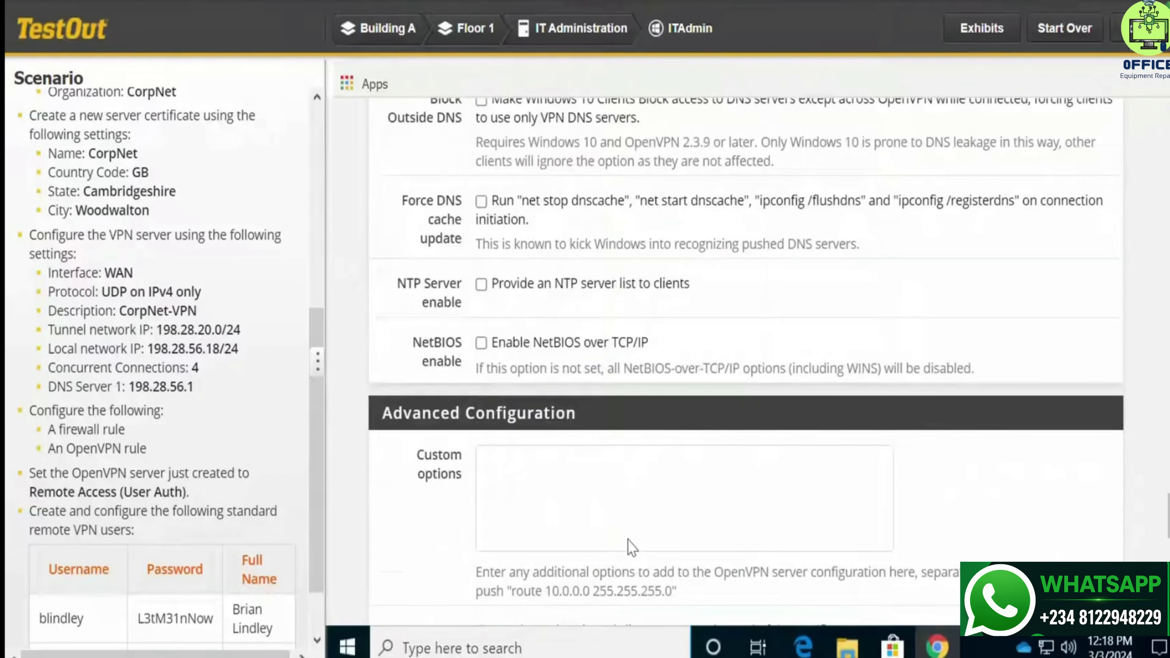
{"action": "scroll", "coordinate": [626, 542], "scroll_direction": "down", "scroll_amount": 5}
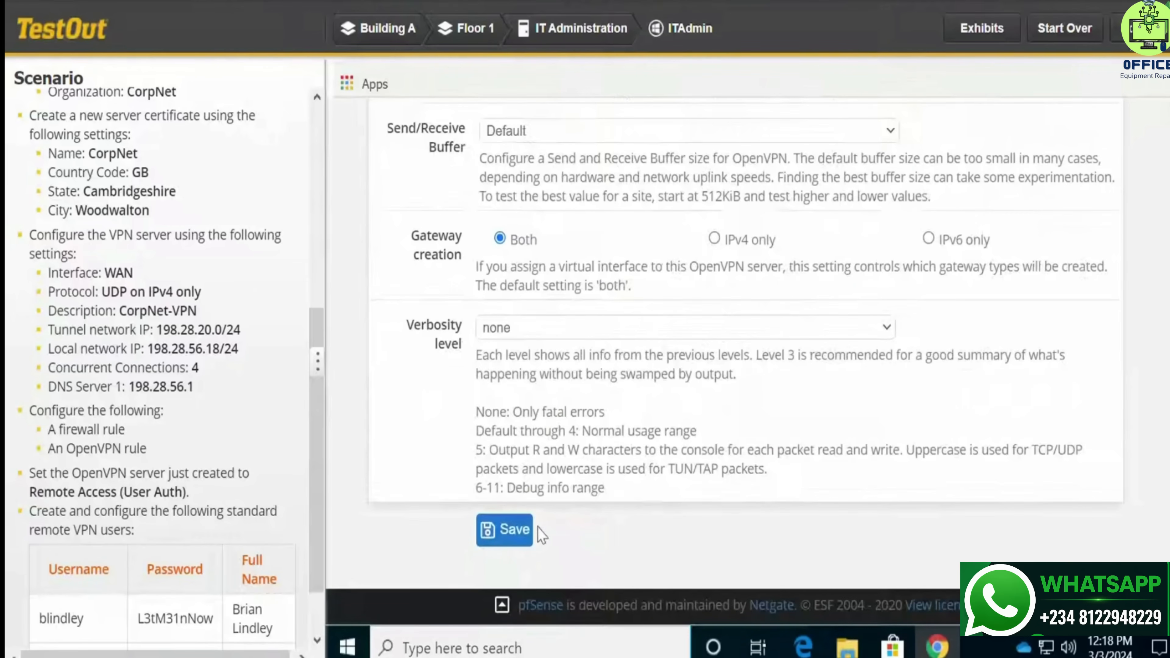
Save the CorpNet-VPN server edit and go to the System > User Manager users list
{"action": "left_click", "coordinate": [529, 534]}
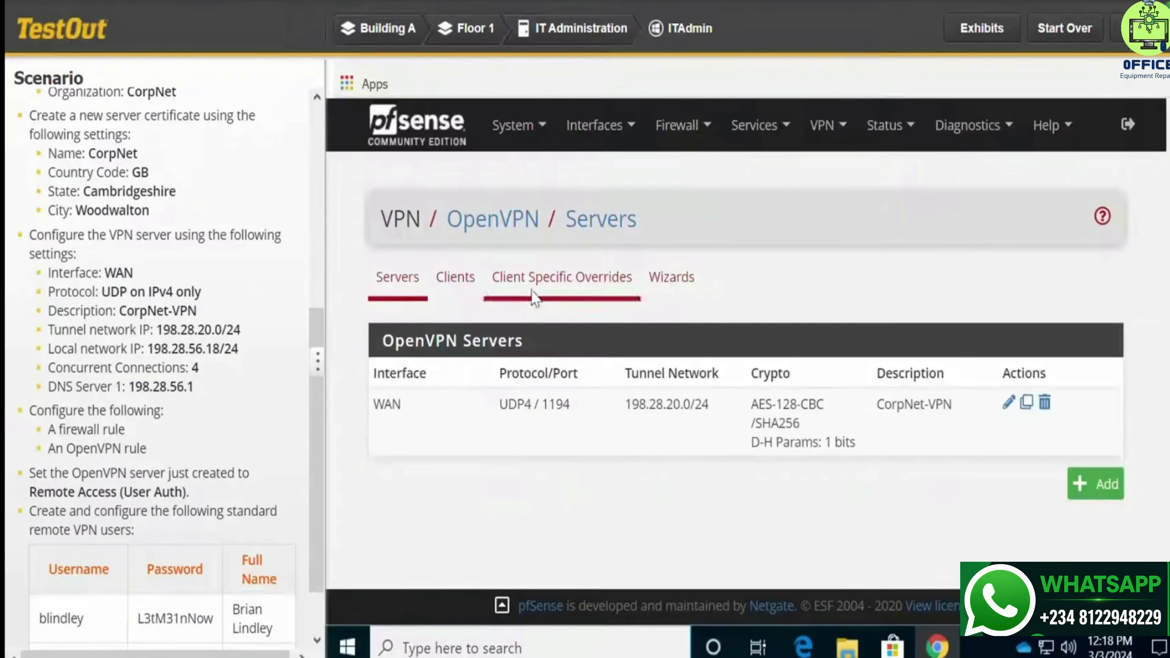
{"action": "left_click", "coordinate": [545, 128]}
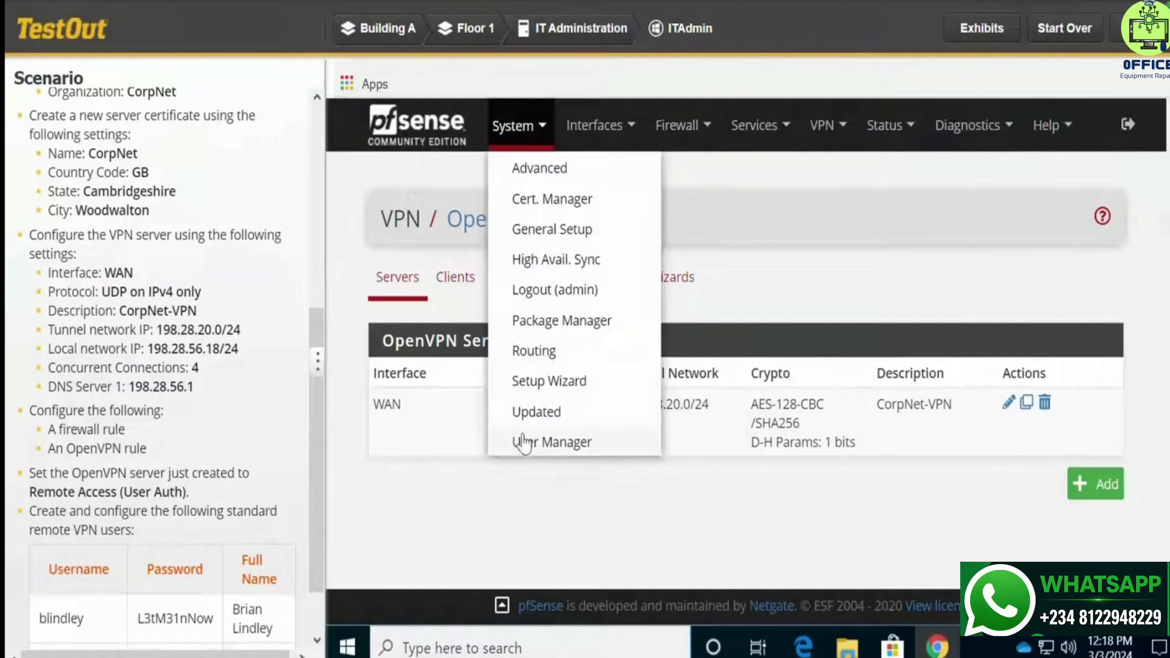
{"action": "left_click", "coordinate": [527, 442]}
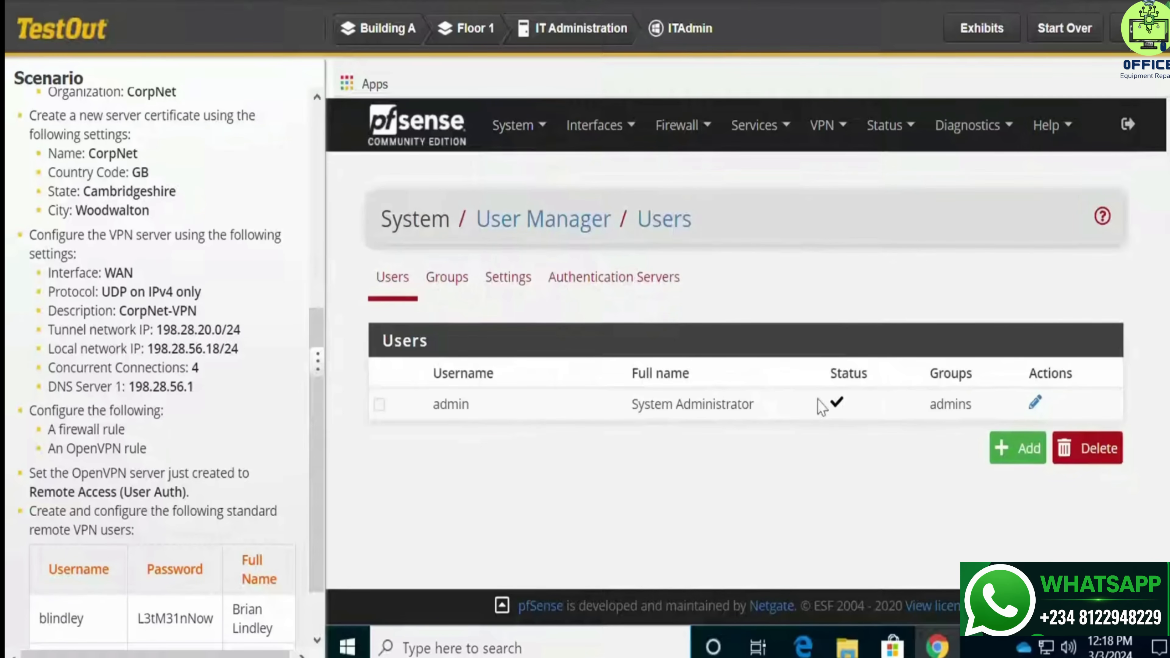
Add a new user and paste the first scenario user's username into the Username field
{"action": "left_click", "coordinate": [1012, 448]}
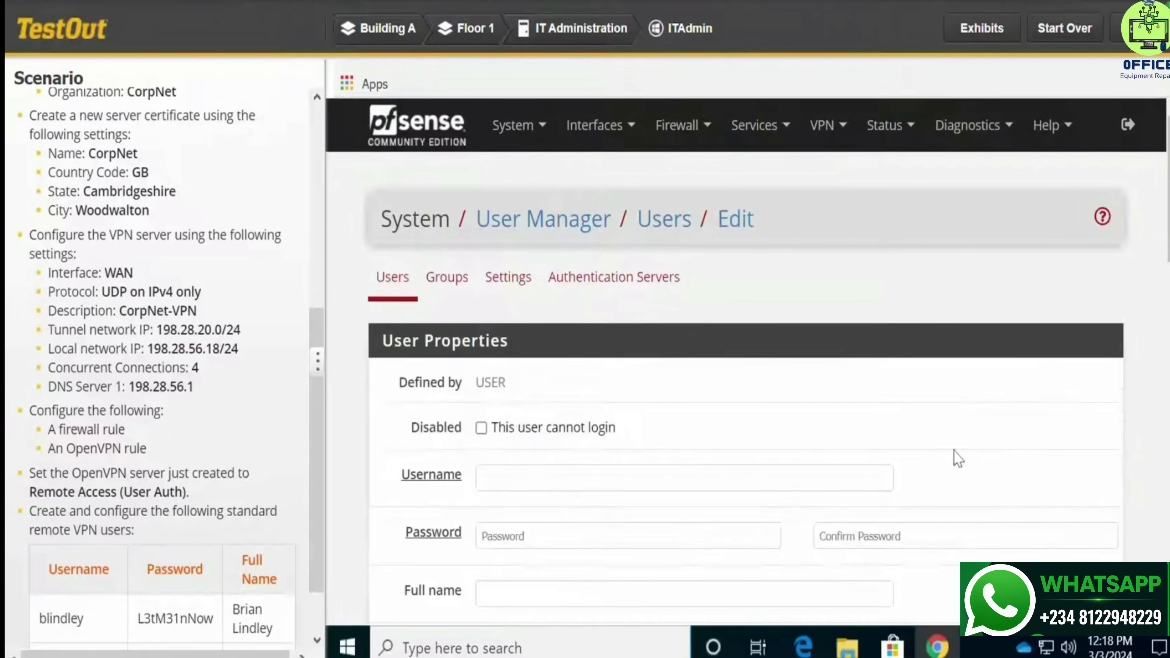
{"action": "scroll", "coordinate": [687, 466], "scroll_direction": "down", "scroll_amount": 2}
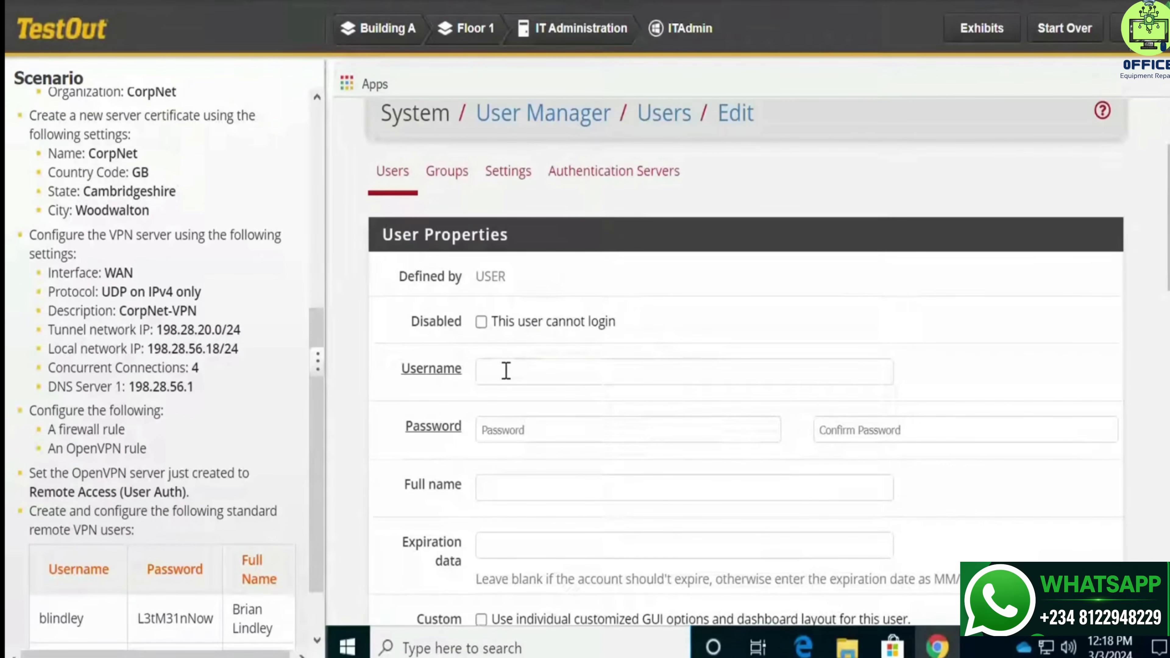
{"action": "left_click", "coordinate": [505, 370]}
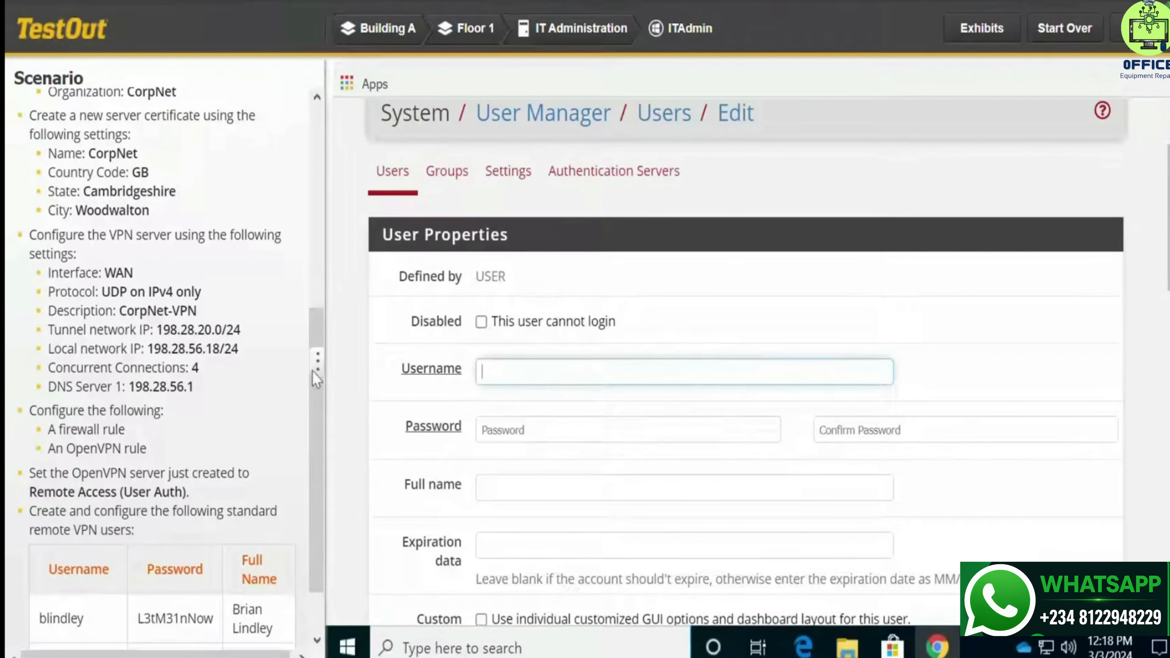
{"action": "left_click_drag", "start_coordinate": [316, 328], "coordinate": [314, 411]}
{"action": "left_click_drag", "start_coordinate": [310, 473], "coordinate": [310, 474]}
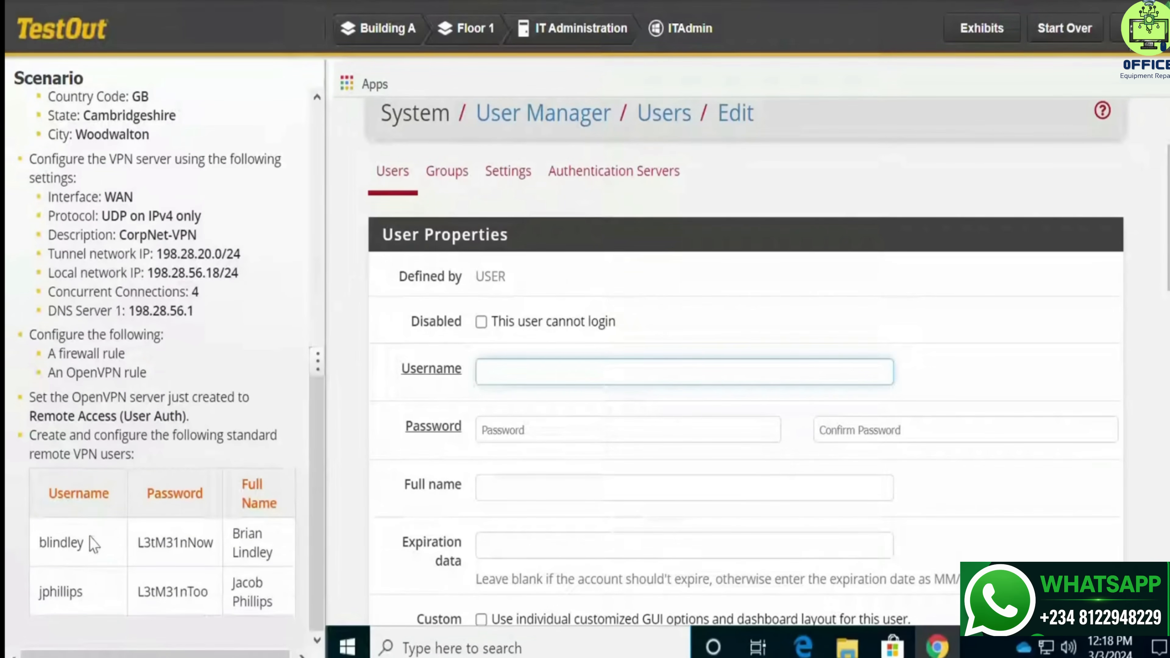
{"action": "left_click_drag", "start_coordinate": [85, 542], "coordinate": [39, 546]}
{"action": "key", "text": "ctrl+c"}
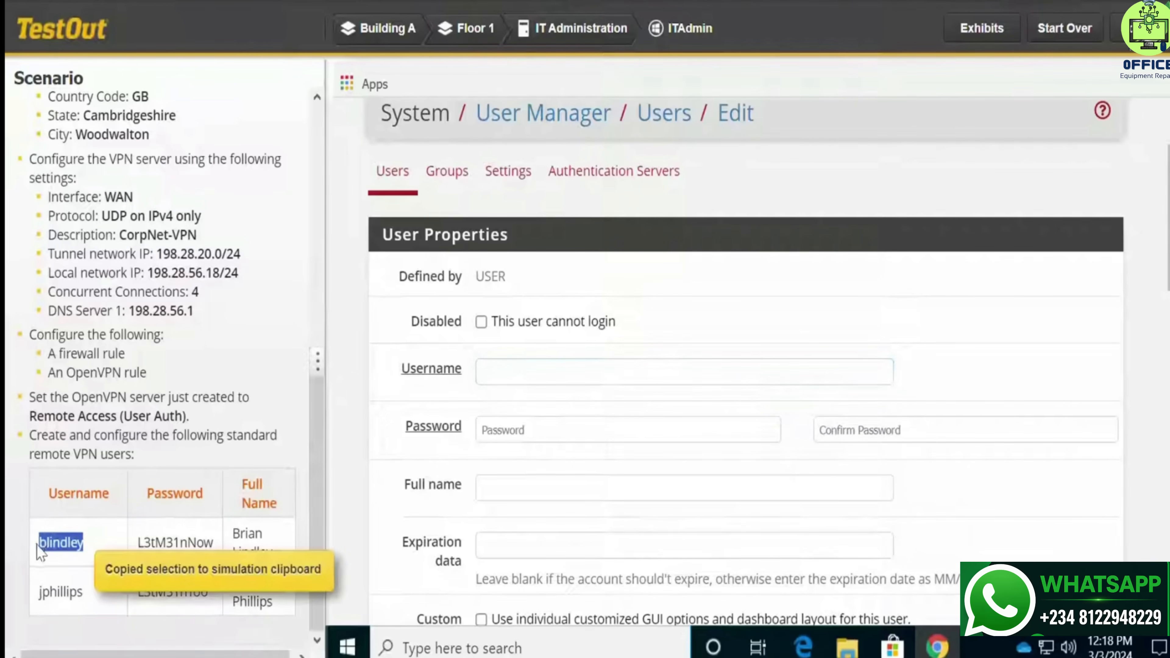
{"action": "left_click", "coordinate": [572, 364]}
{"action": "key", "text": "ctrl+v"}
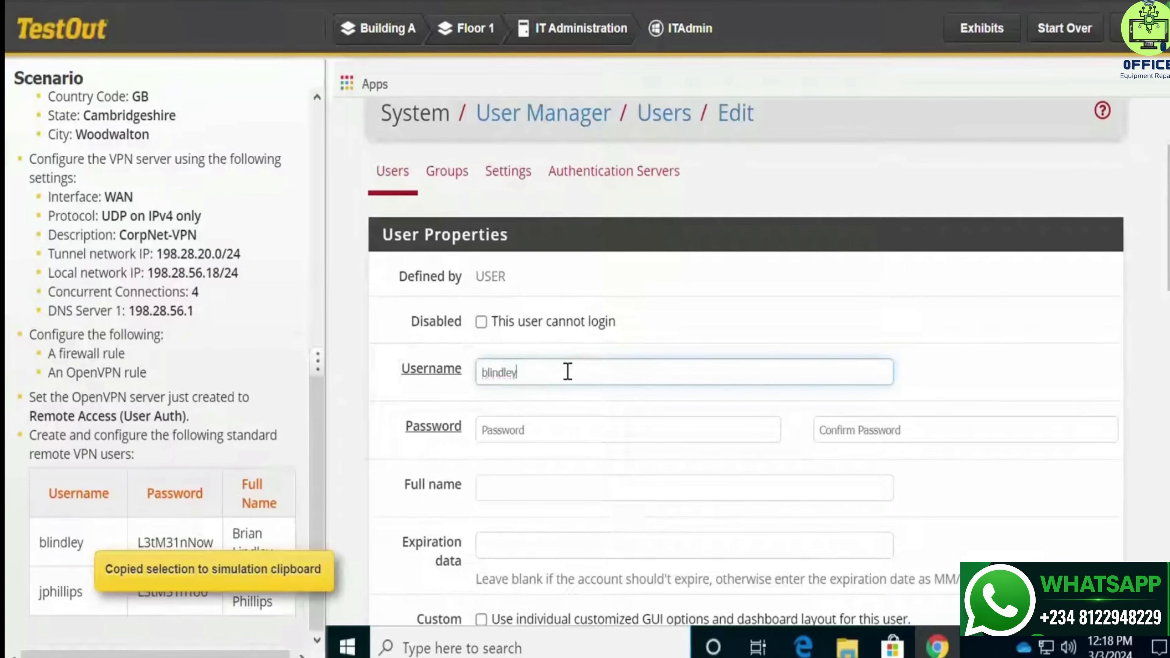
Fill in the first user's password and full name from the scenario, then save the account
{"action": "left_click", "coordinate": [536, 426]}
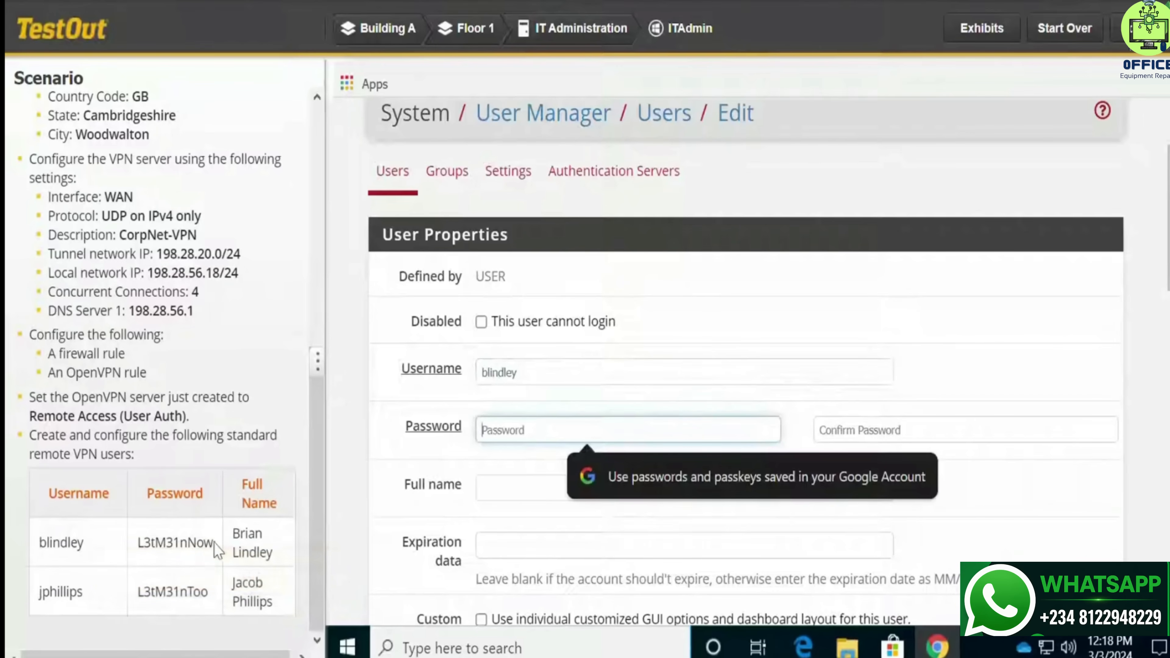
{"action": "left_click_drag", "start_coordinate": [215, 542], "coordinate": [146, 543]}
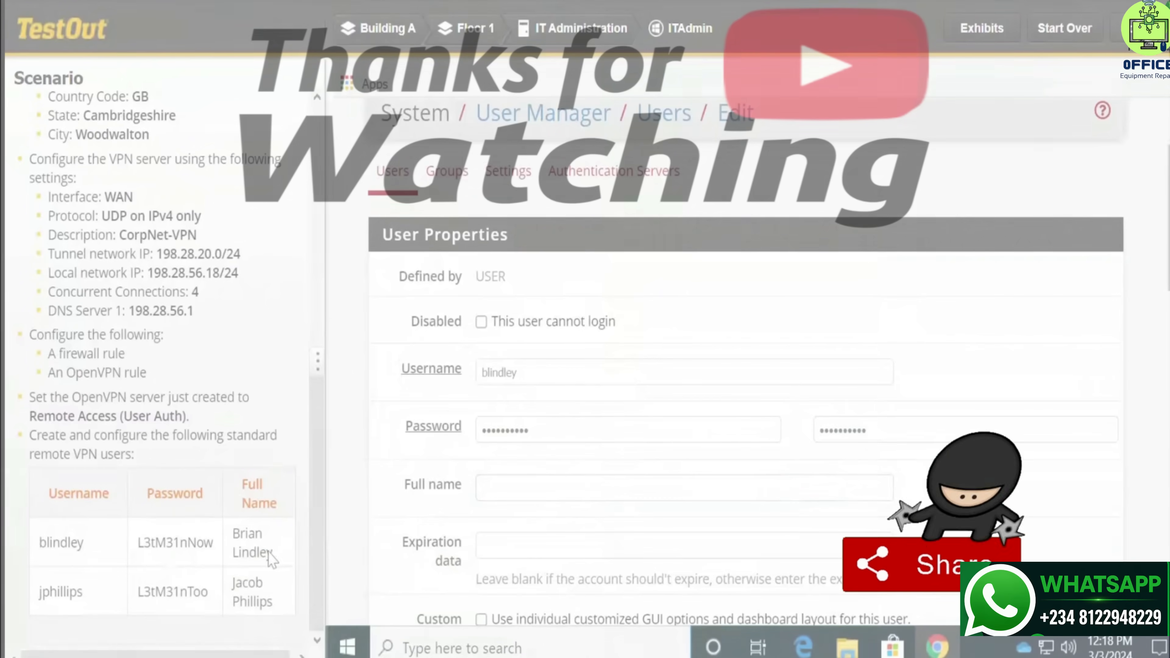
{"action": "left_click_drag", "start_coordinate": [271, 552], "coordinate": [234, 534]}
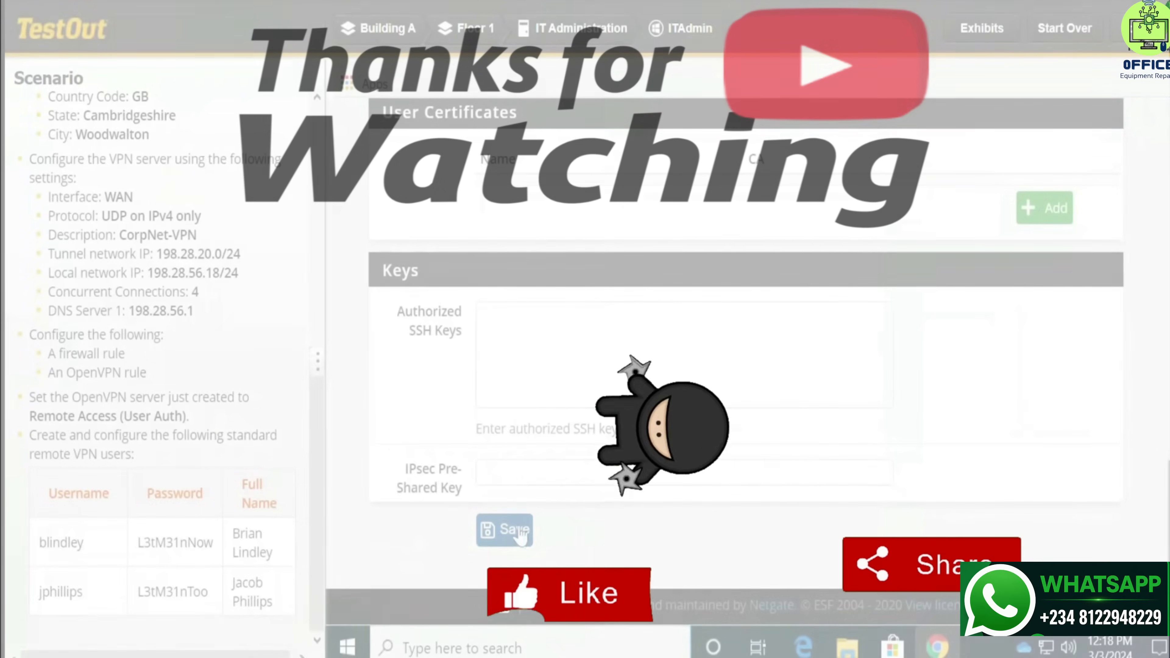
{"action": "left_click", "coordinate": [515, 531]}
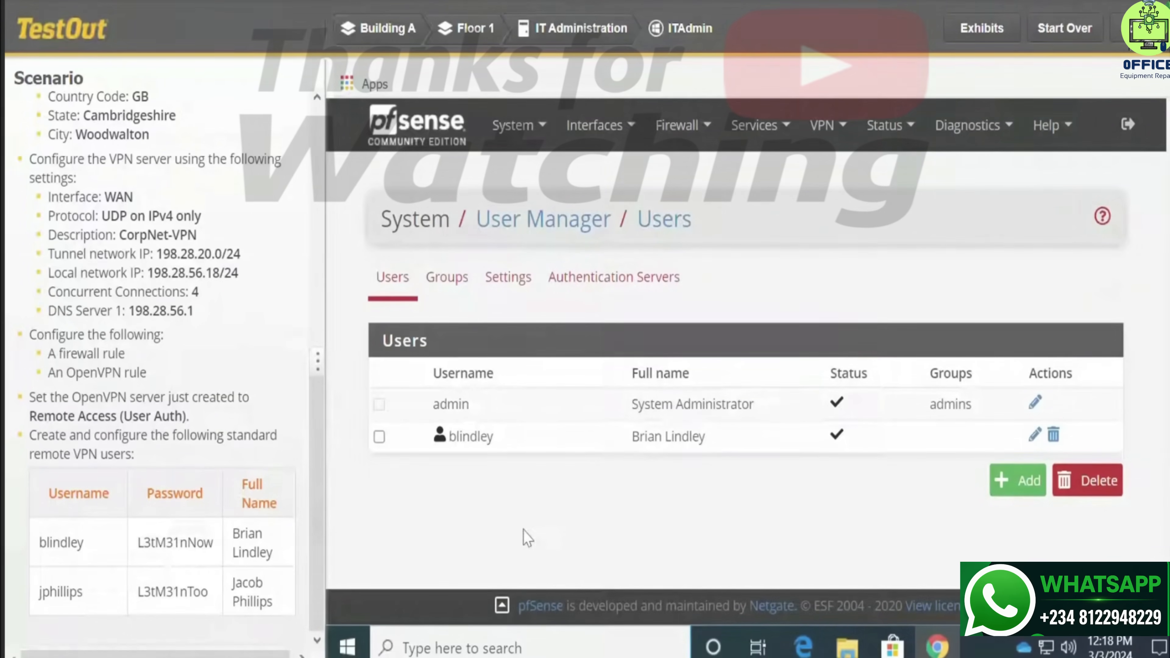
Add another user and paste the second scenario user's username into the Username field
{"action": "left_click", "coordinate": [1012, 483]}
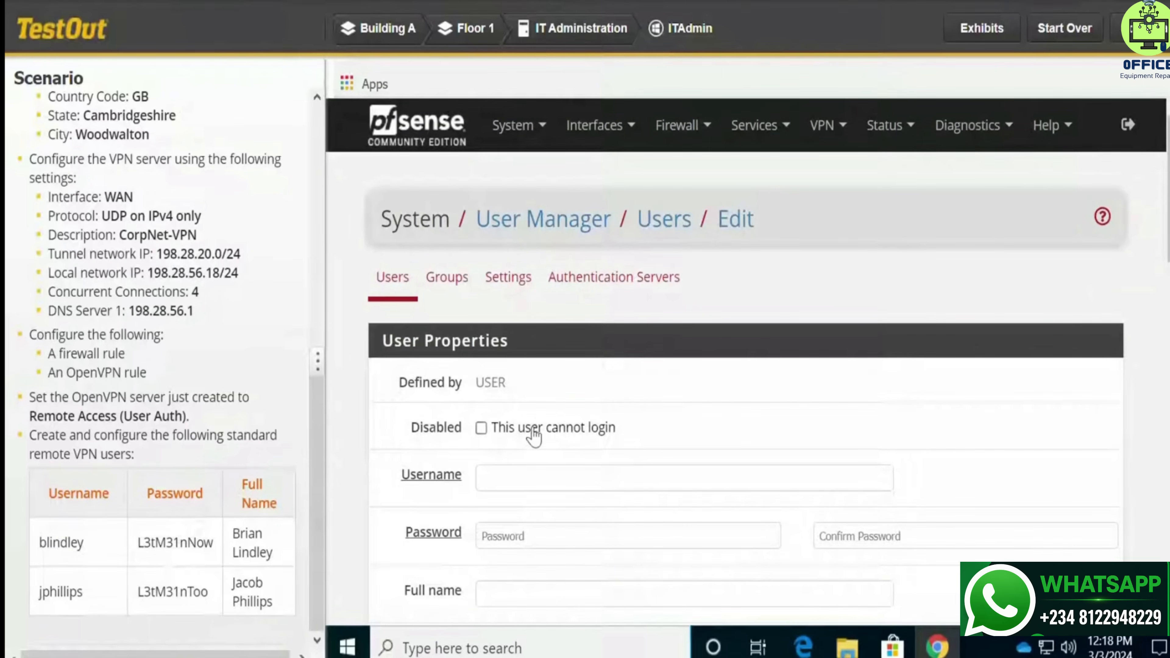
{"action": "scroll", "coordinate": [535, 428], "scroll_direction": "down", "scroll_amount": 5}
{"action": "scroll", "coordinate": [536, 428], "scroll_direction": "down", "scroll_amount": 1}
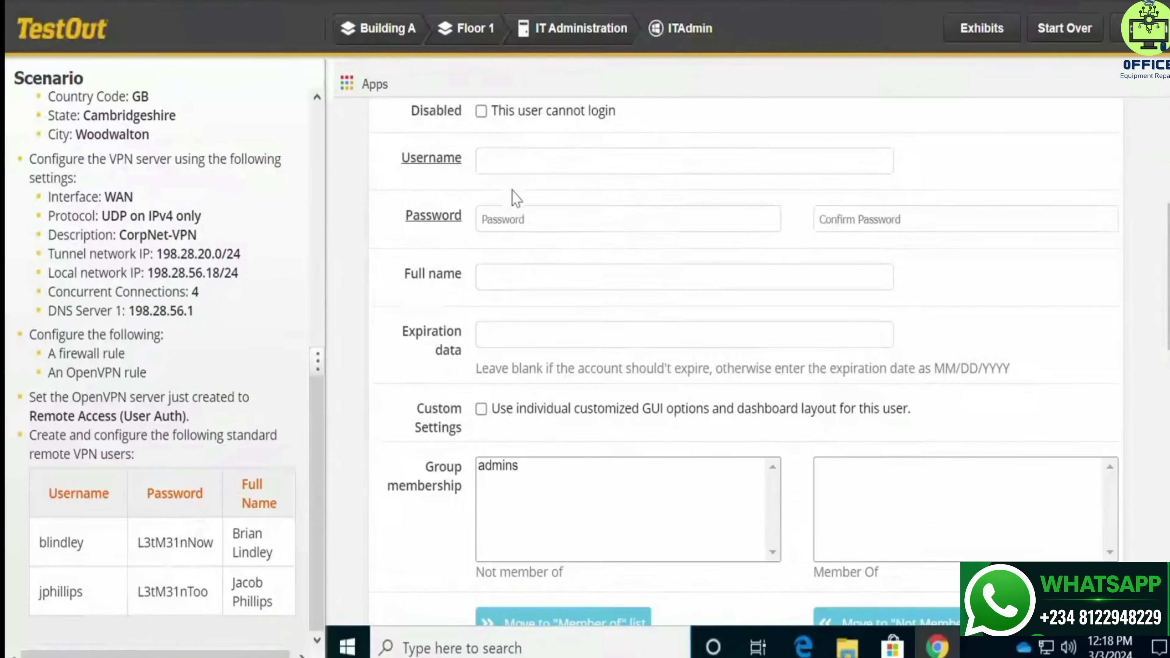
{"action": "left_click", "coordinate": [519, 170]}
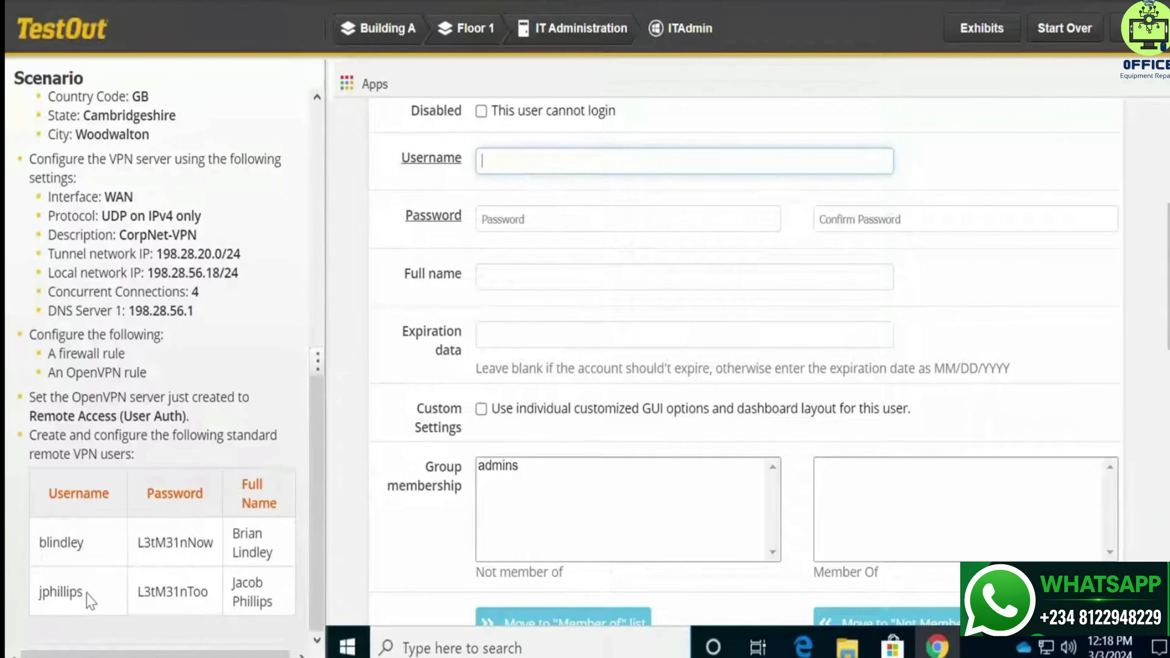
{"action": "left_click_drag", "start_coordinate": [84, 599], "coordinate": [40, 601]}
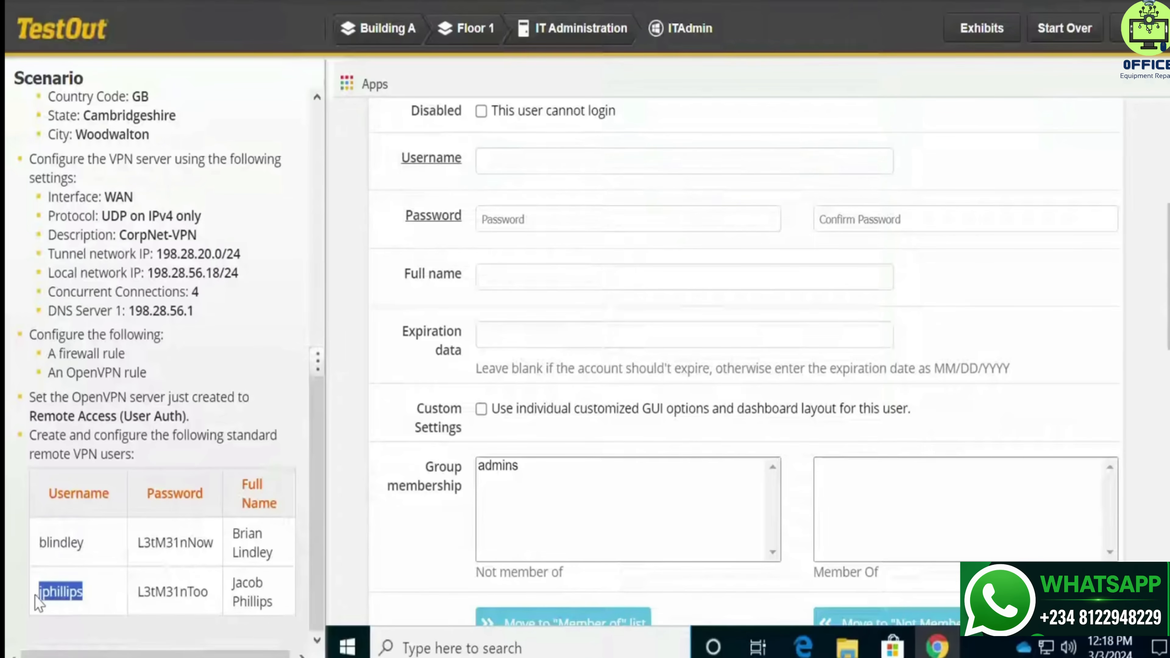
{"action": "key", "text": "ctrl+c"}
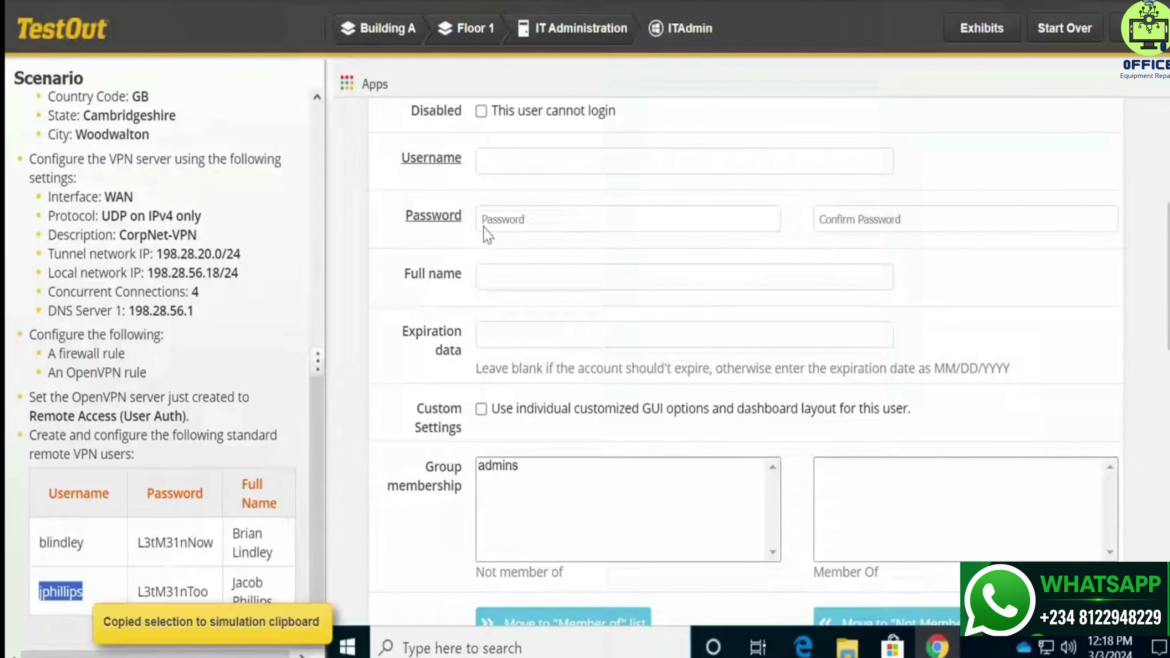
{"action": "left_click", "coordinate": [513, 173]}
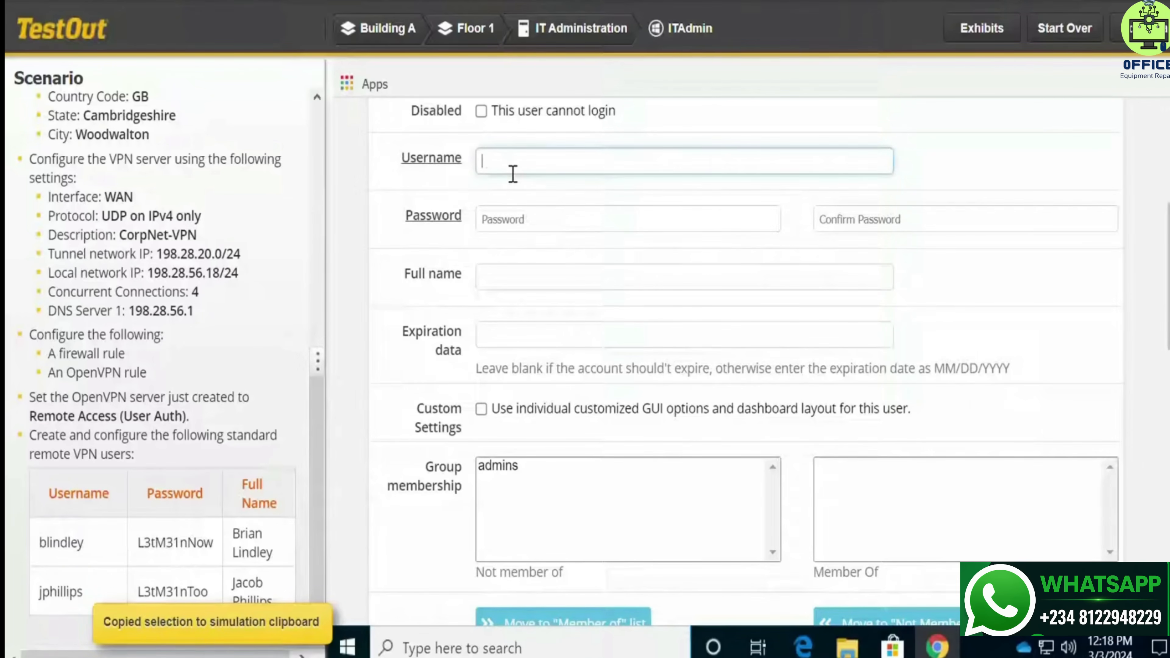
{"action": "key", "text": "ctrl+v"}
Paste the second user's scenario password into both the Password and Confirm fields
{"action": "left_click", "coordinate": [502, 232]}
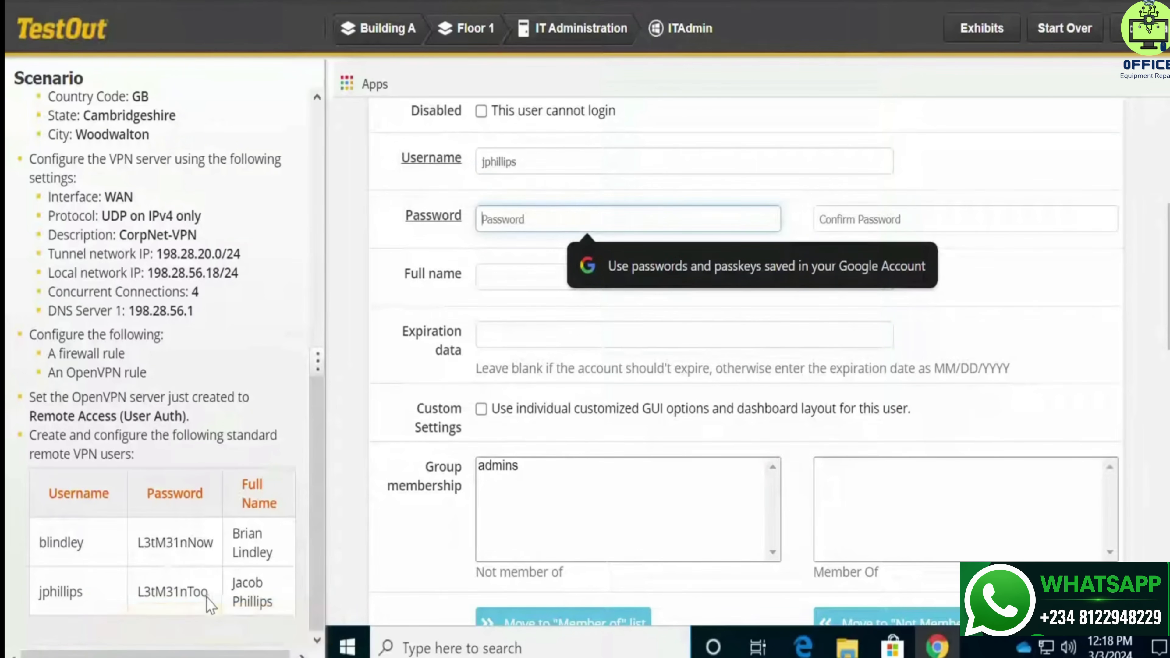
{"action": "left_click_drag", "start_coordinate": [208, 594], "coordinate": [139, 594]}
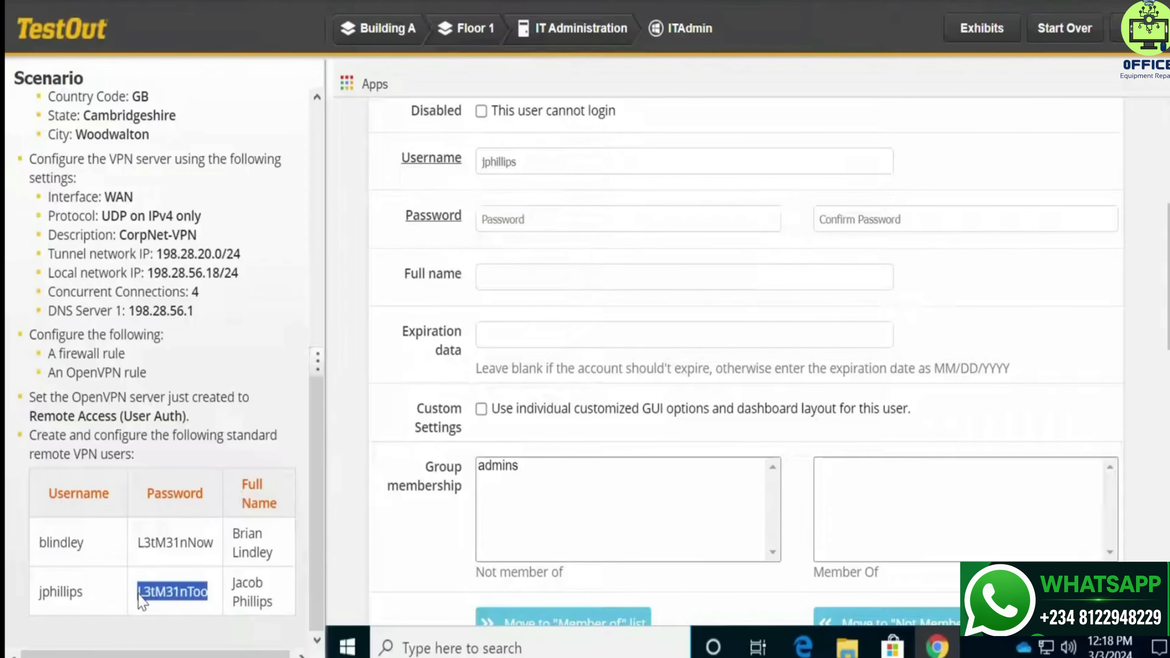
{"action": "key", "text": "ctrl+c"}
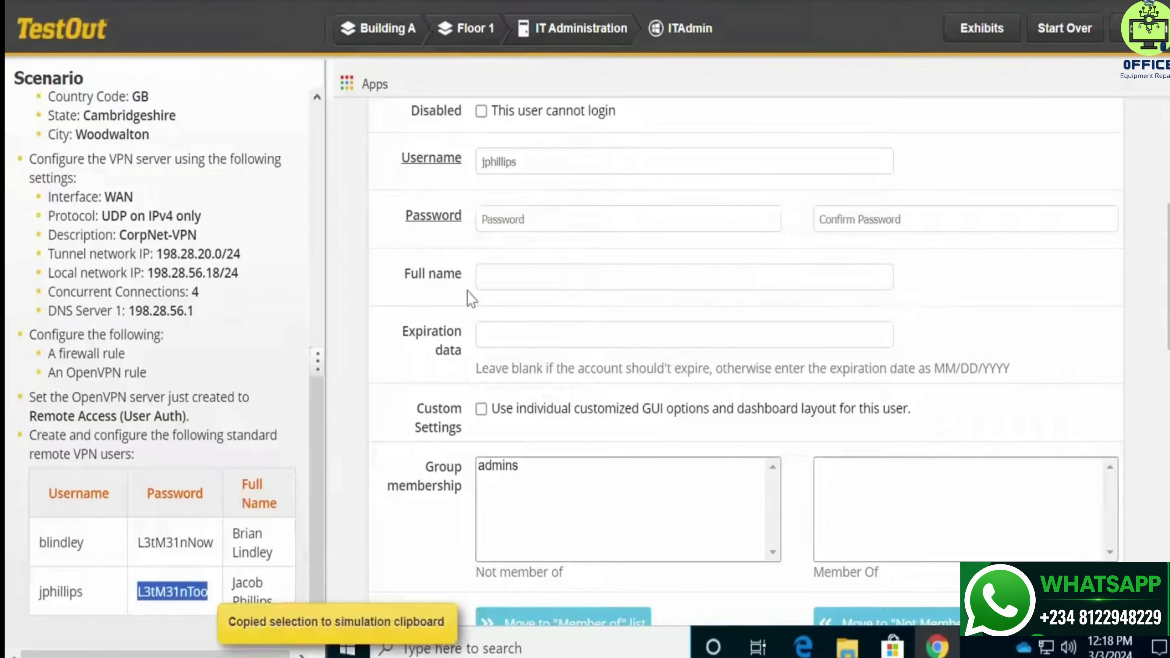
{"action": "left_click", "coordinate": [531, 226]}
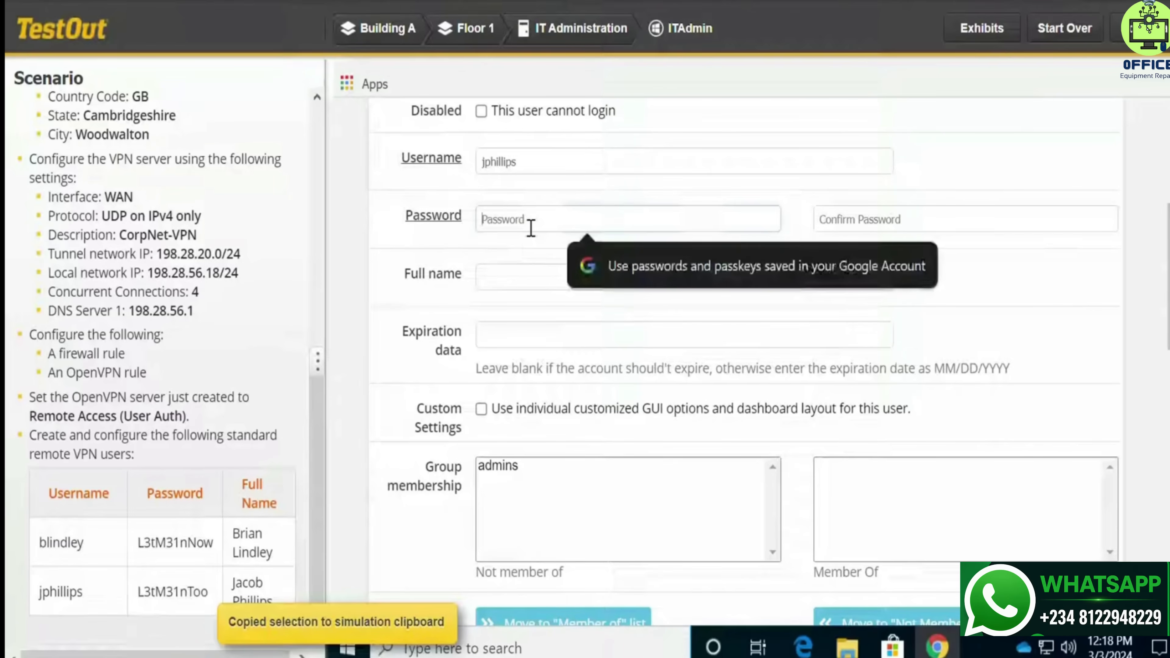
{"action": "key", "text": "ctrl+v"}
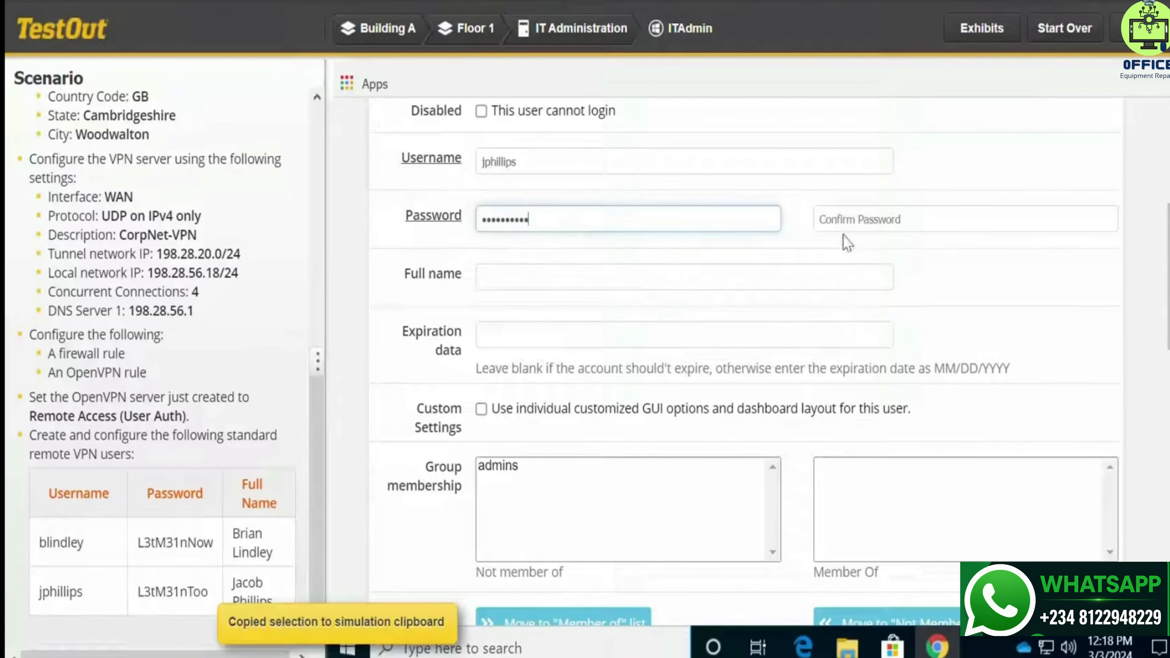
{"action": "left_click", "coordinate": [863, 227]}
{"action": "key", "text": "ctrl+v"}
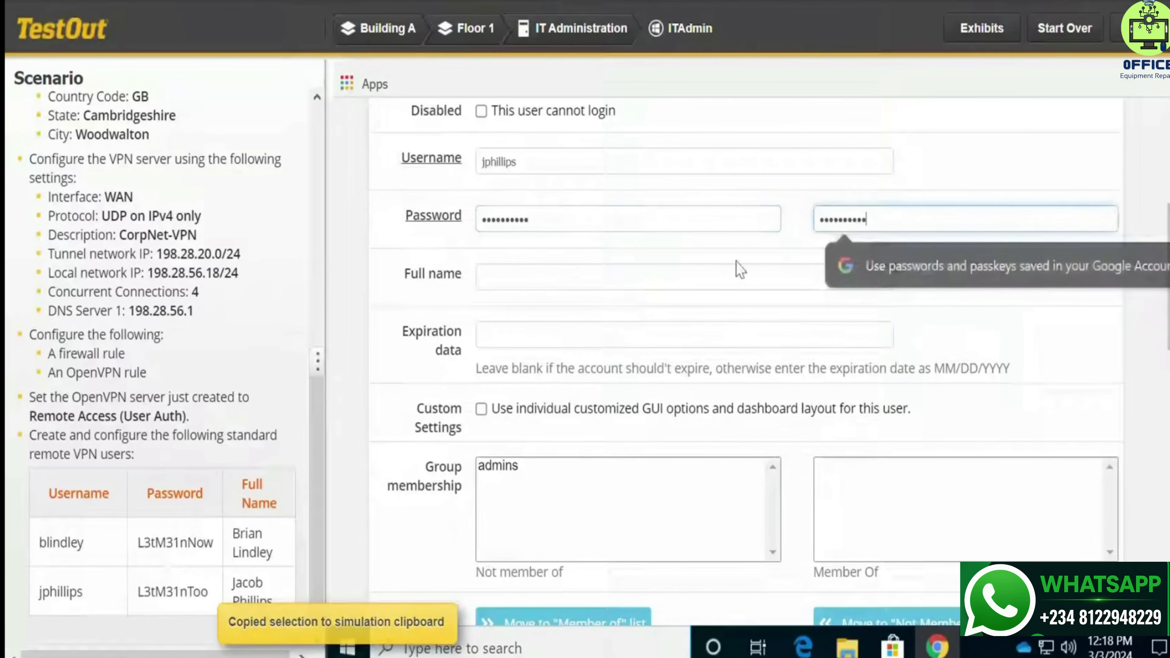
Enter the second user's full name, save the account, and submit the lab with Done
{"action": "left_click", "coordinate": [615, 277]}
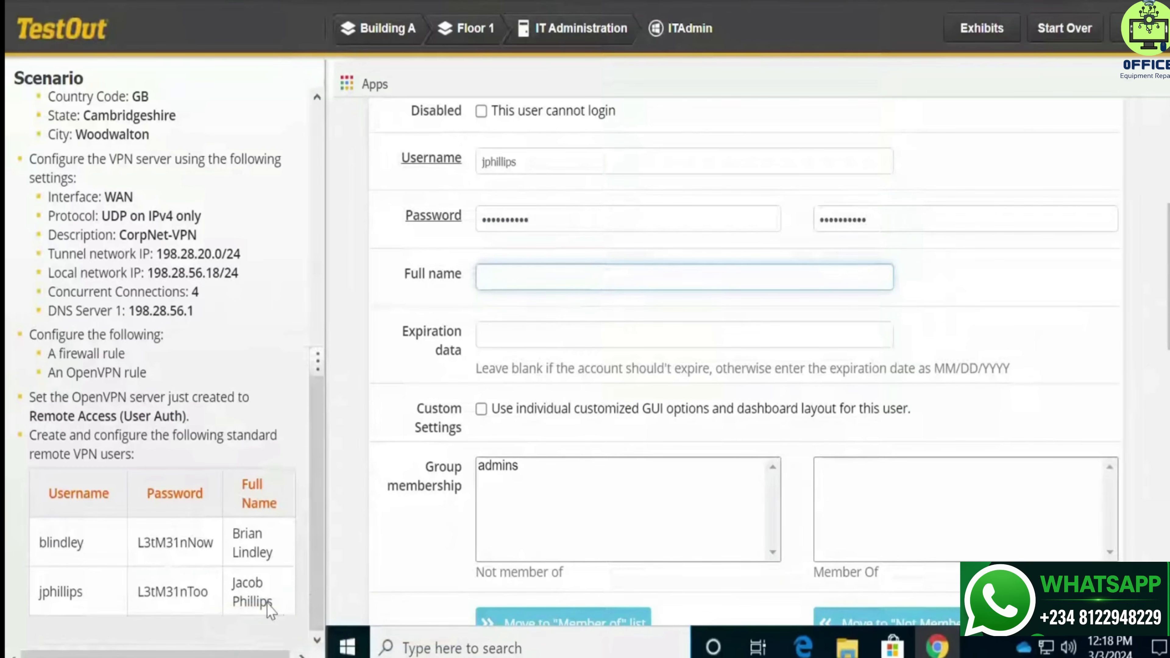
{"action": "left_click_drag", "start_coordinate": [275, 613], "coordinate": [233, 591]}
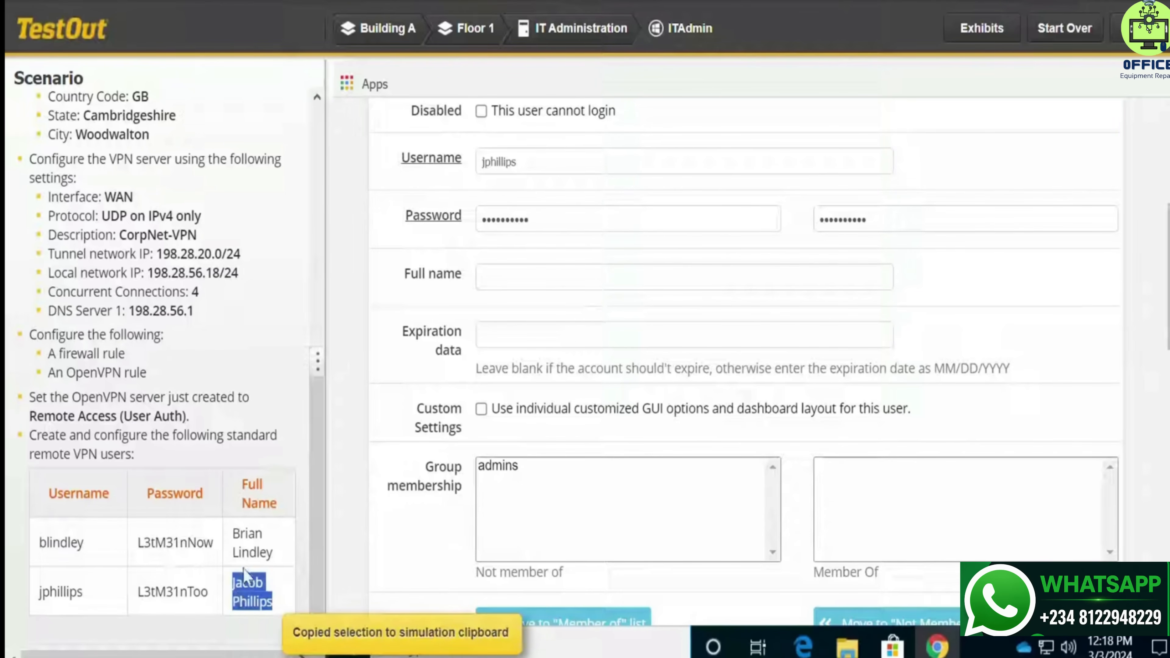
{"action": "left_click", "coordinate": [543, 268]}
{"action": "key", "text": "ctrl+v"}
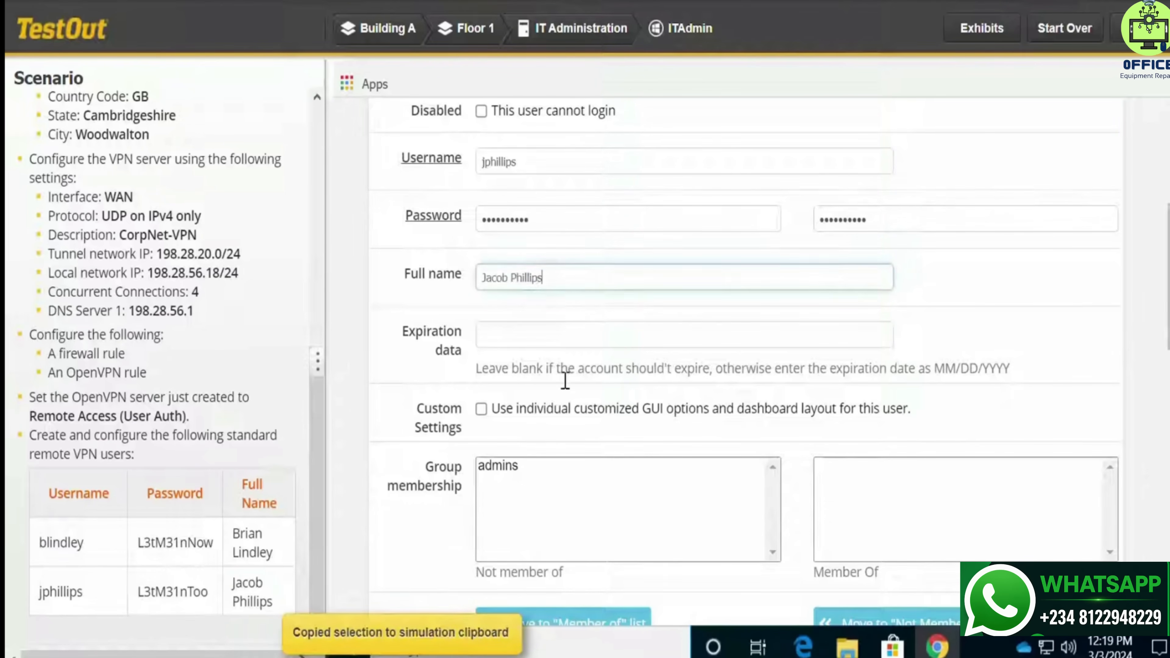
{"action": "scroll", "coordinate": [593, 417], "scroll_direction": "down", "scroll_amount": 10}
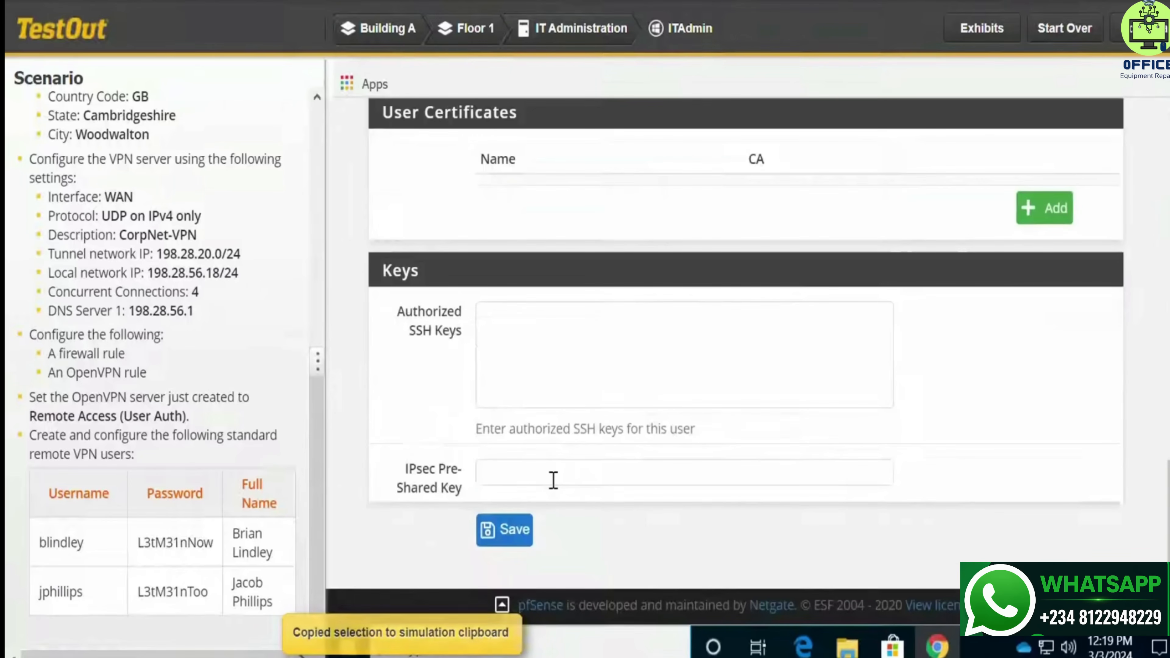
{"action": "left_click", "coordinate": [524, 535]}
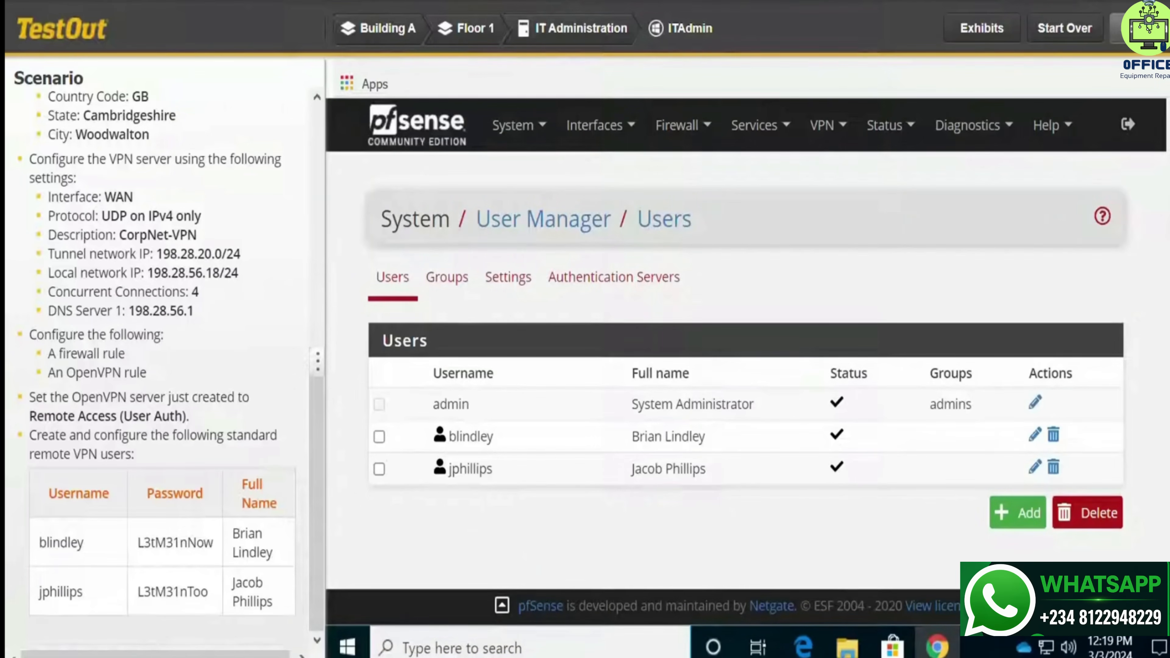
{"action": "left_click", "coordinate": [1134, 27]}
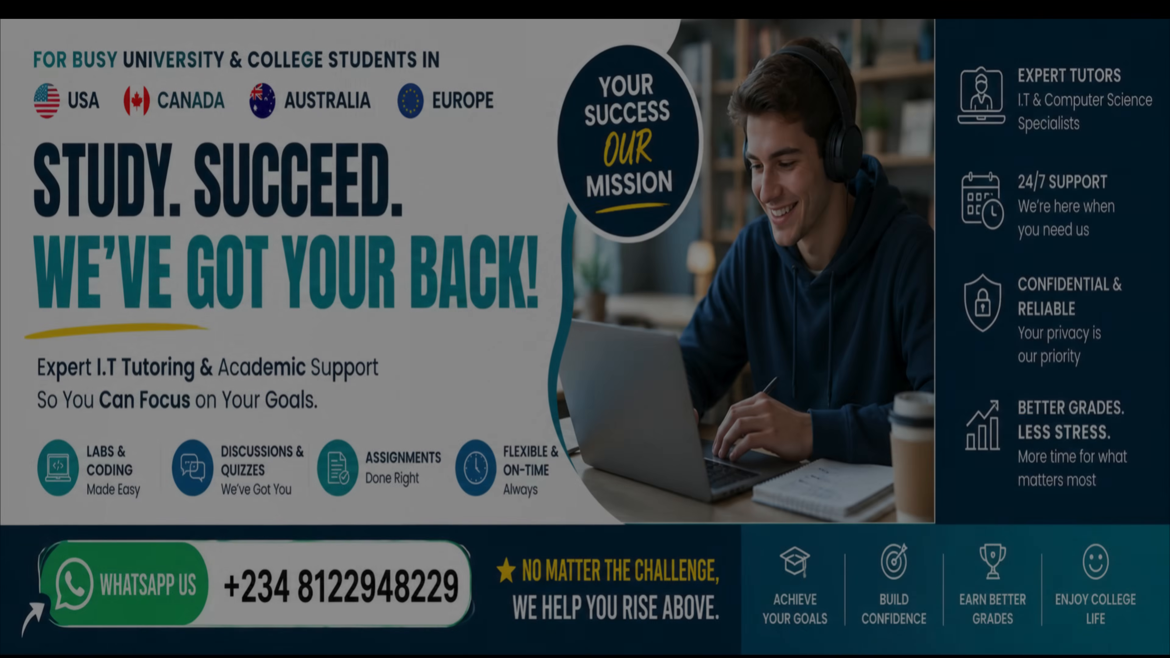